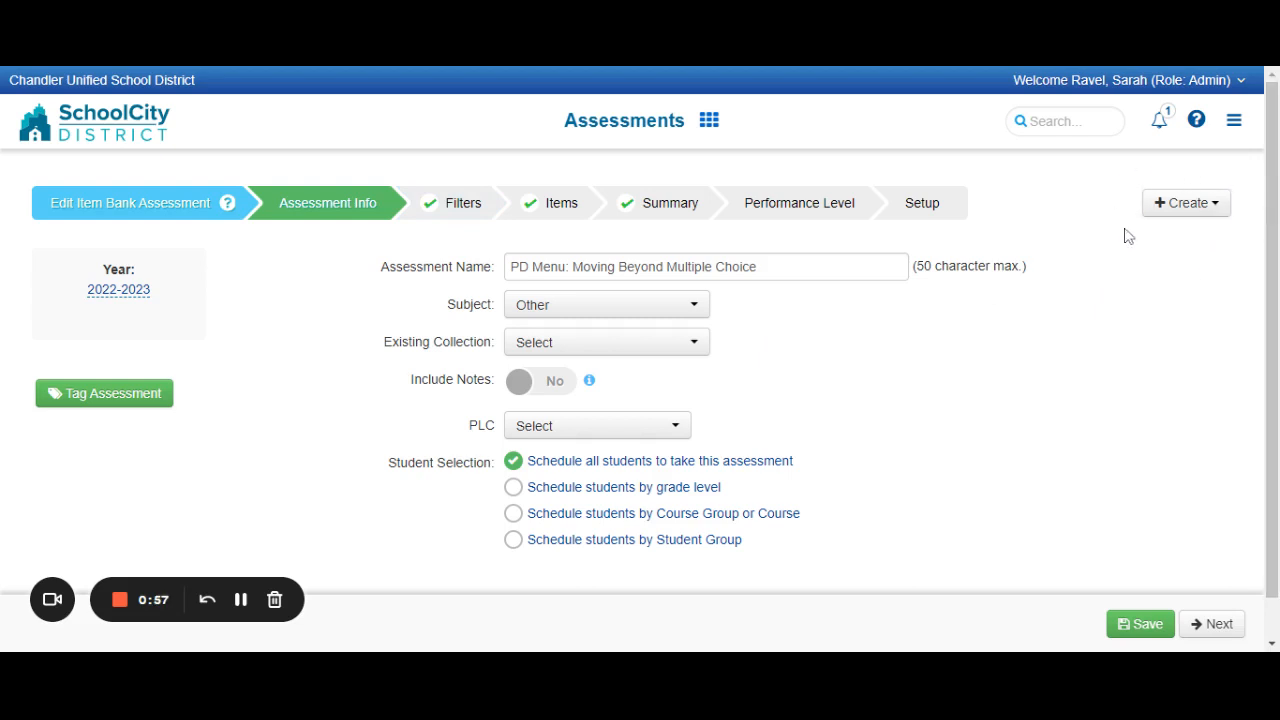
- Start creating a new item for the PD Menu: Moving Beyond Multiple Choice assessment
{"action": "left_click", "coordinate": [1211, 208]}
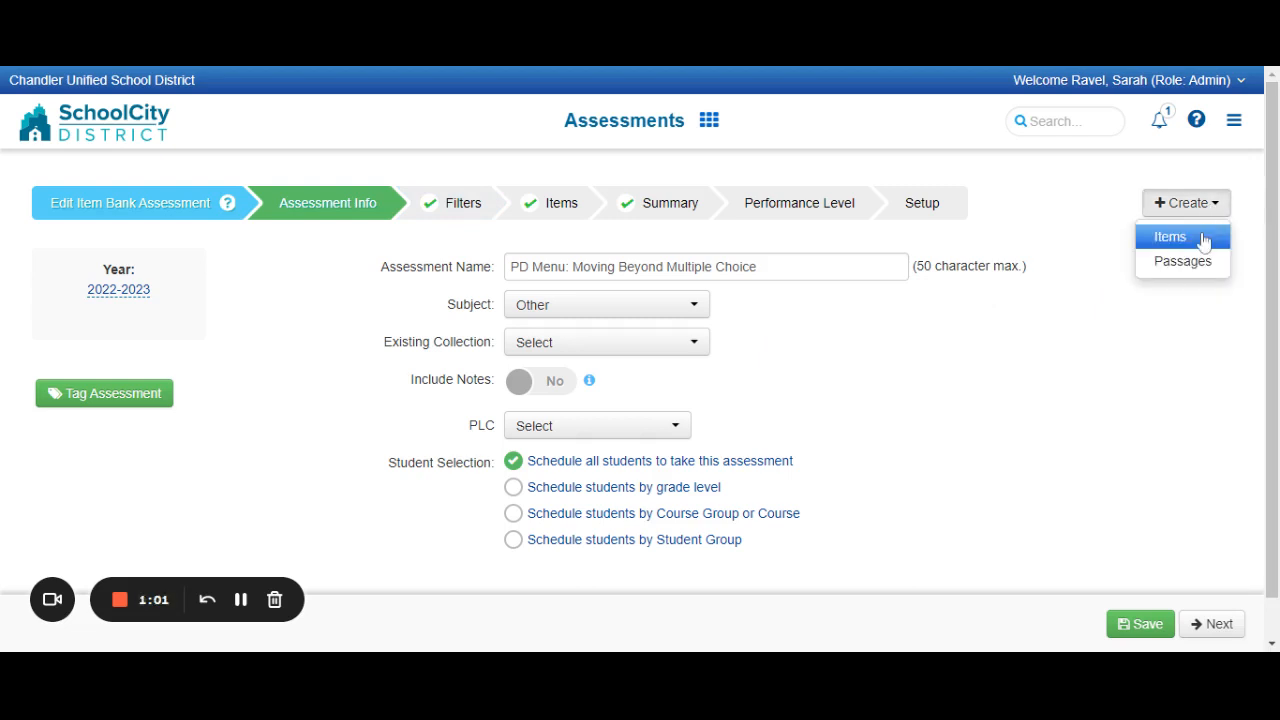
{"action": "left_click", "coordinate": [1200, 237]}
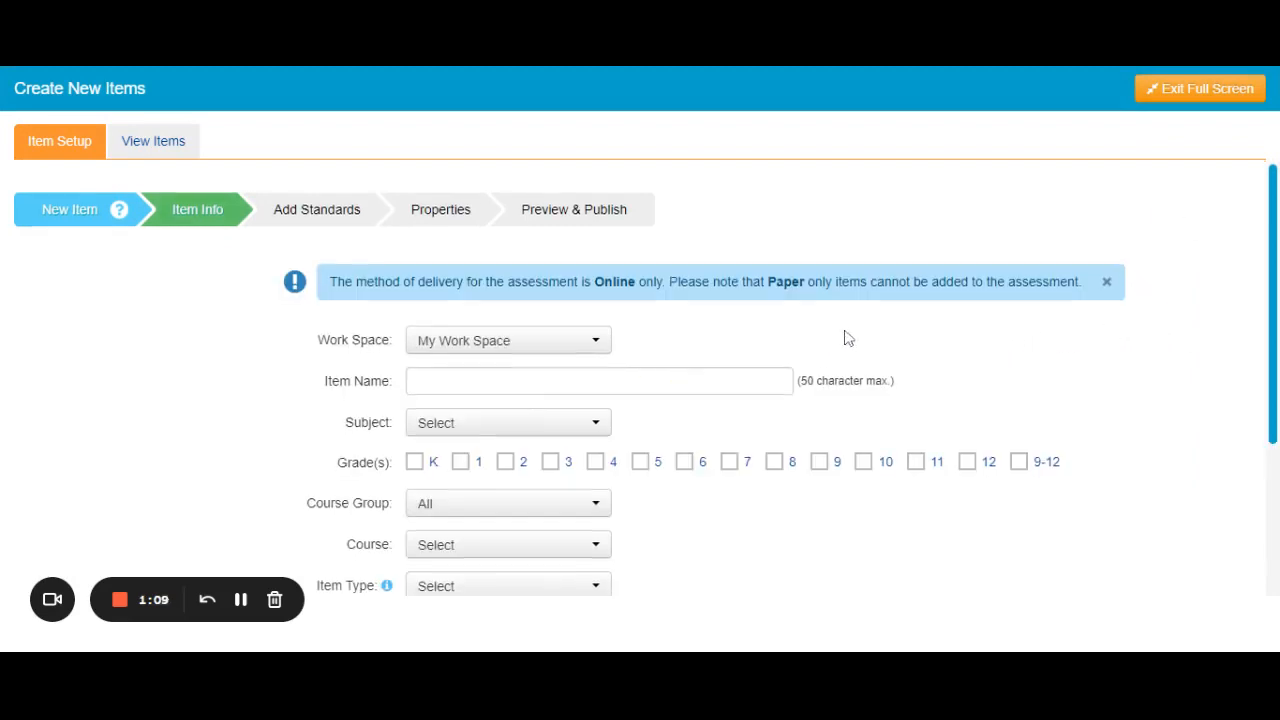
{"action": "scroll", "coordinate": [860, 342], "scroll_direction": "down", "scroll_amount": 2}
{"action": "scroll", "coordinate": [800, 334], "scroll_direction": "up", "scroll_amount": 1}
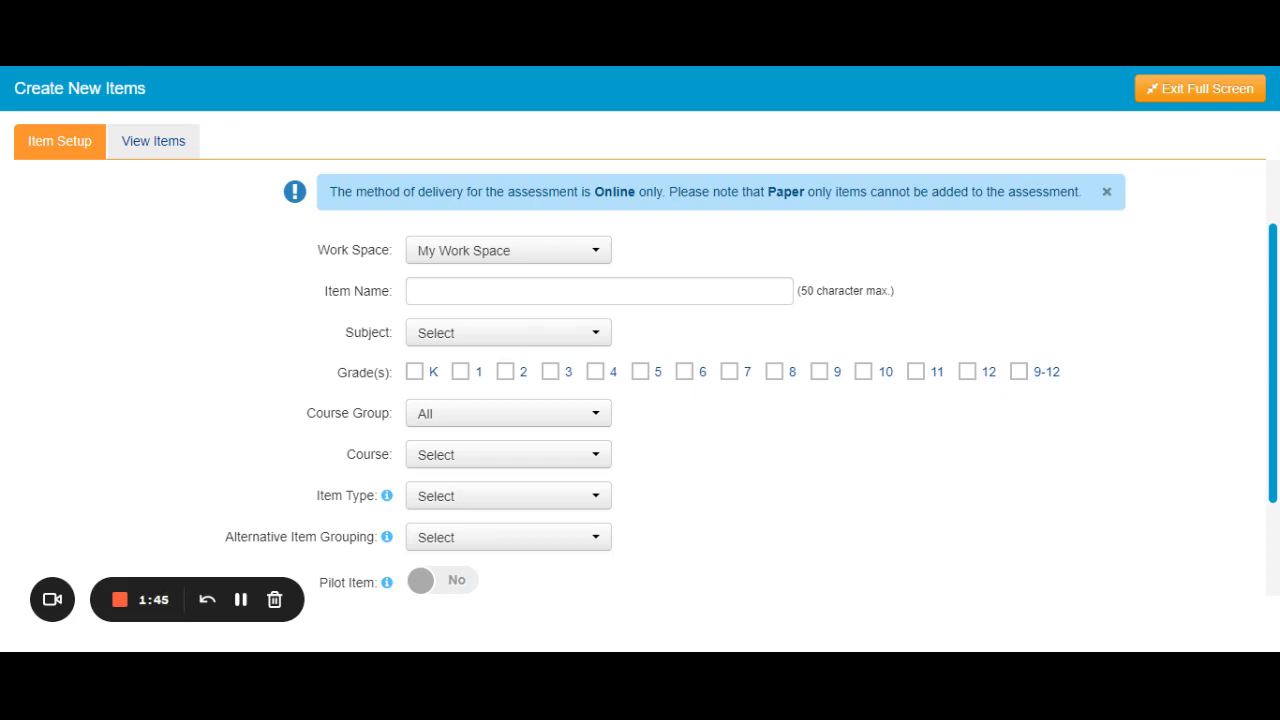
- Name the new item Moving Beyond_HT
{"action": "left_click", "coordinate": [414, 291]}
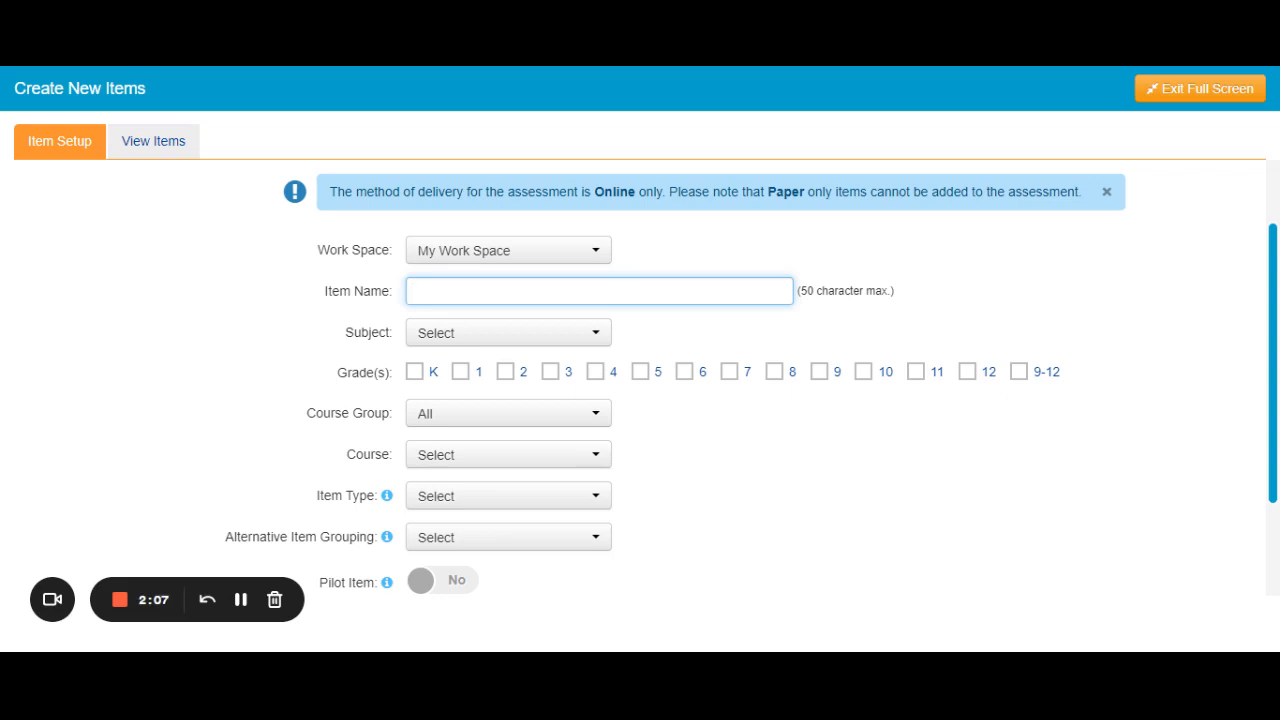
{"action": "type", "text": "Moving Beyond_"}
{"action": "type", "text": "H"}
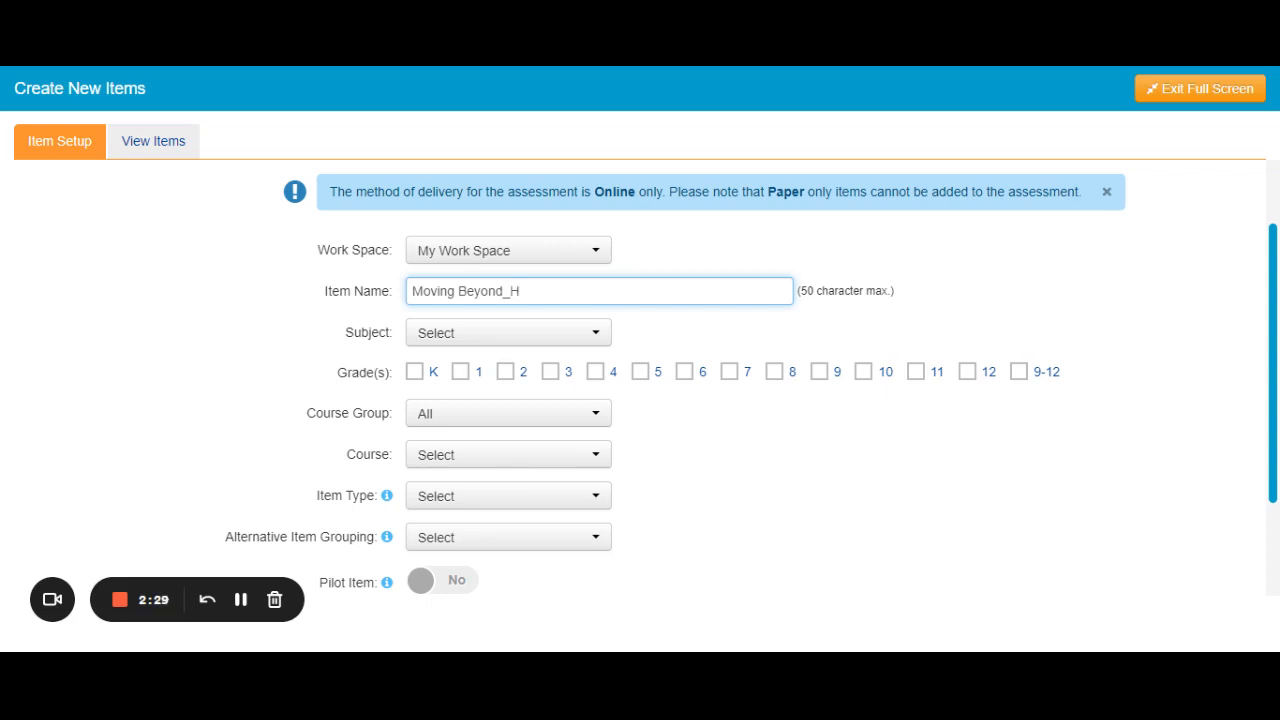
{"action": "type", "text": "T"}
- Set the item's subject to ELA and its grade to 3
{"action": "left_click", "coordinate": [480, 339]}
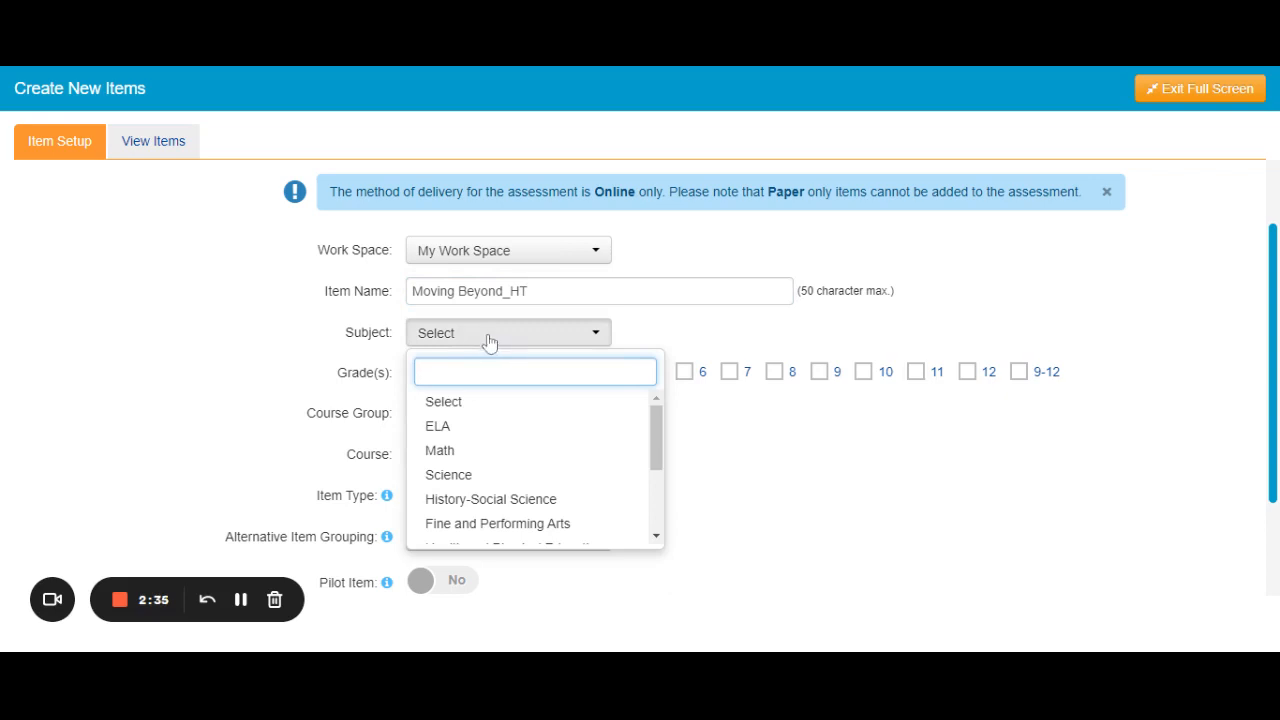
{"action": "left_click", "coordinate": [477, 434]}
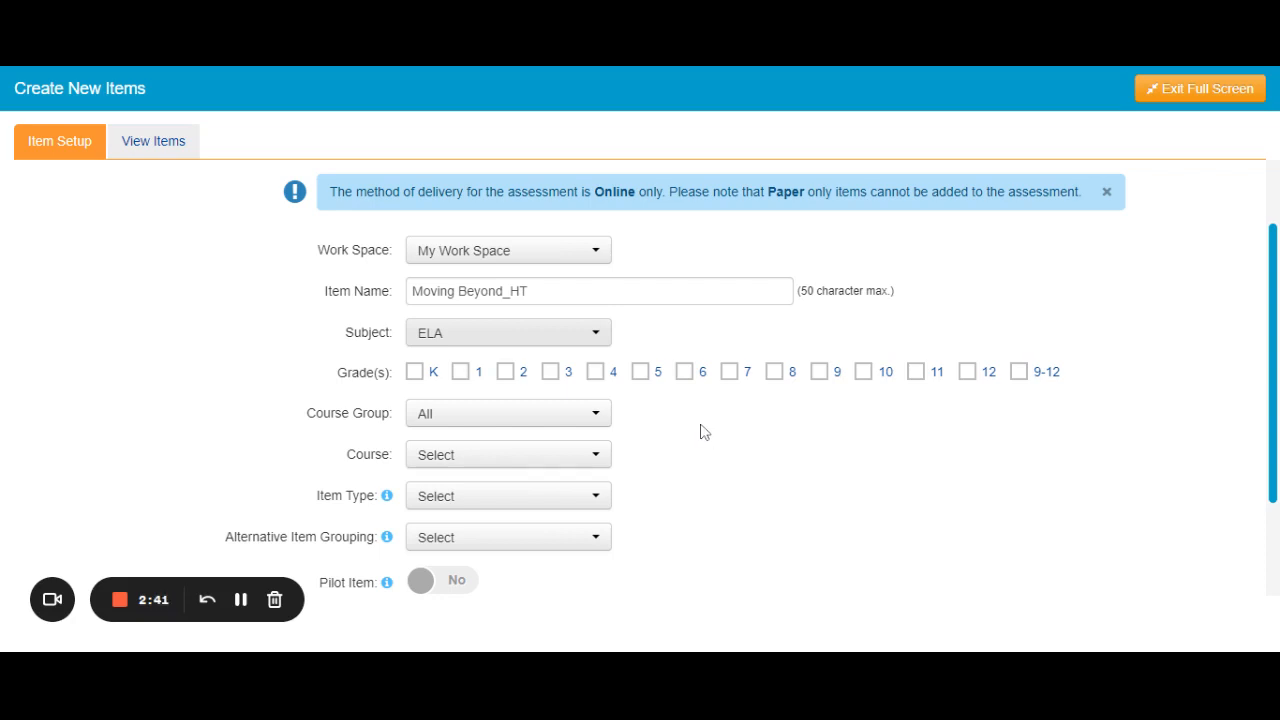
{"action": "left_click", "coordinate": [552, 373]}
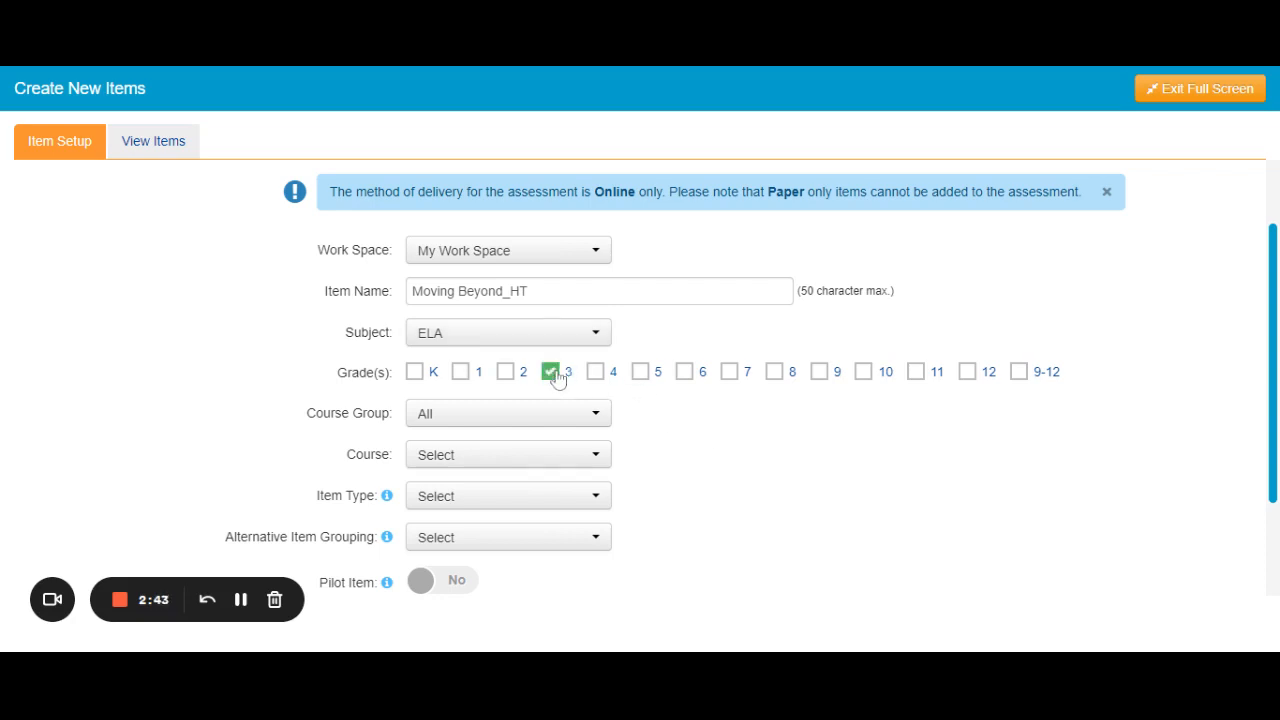
- Set the item type to HT (Hot Text) (O)
{"action": "left_click", "coordinate": [607, 505]}
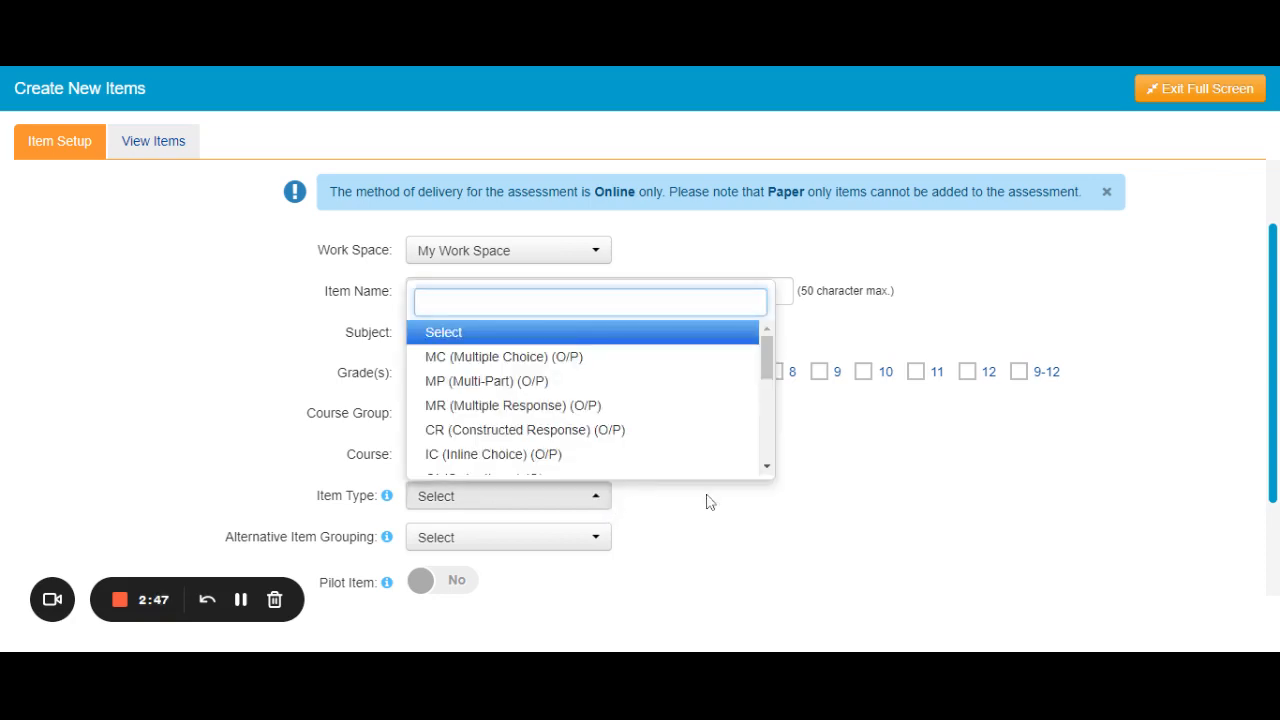
{"action": "left_click", "coordinate": [291, 458]}
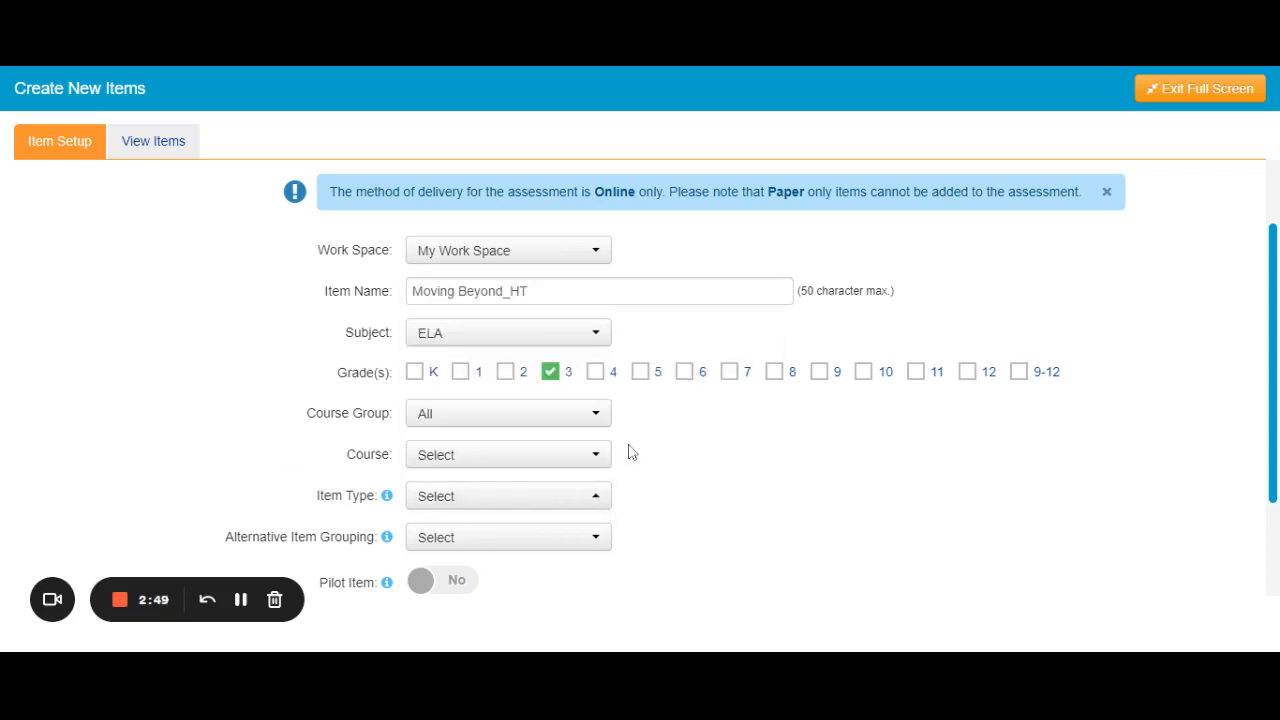
{"action": "scroll", "coordinate": [940, 422], "scroll_direction": "down", "scroll_amount": 3}
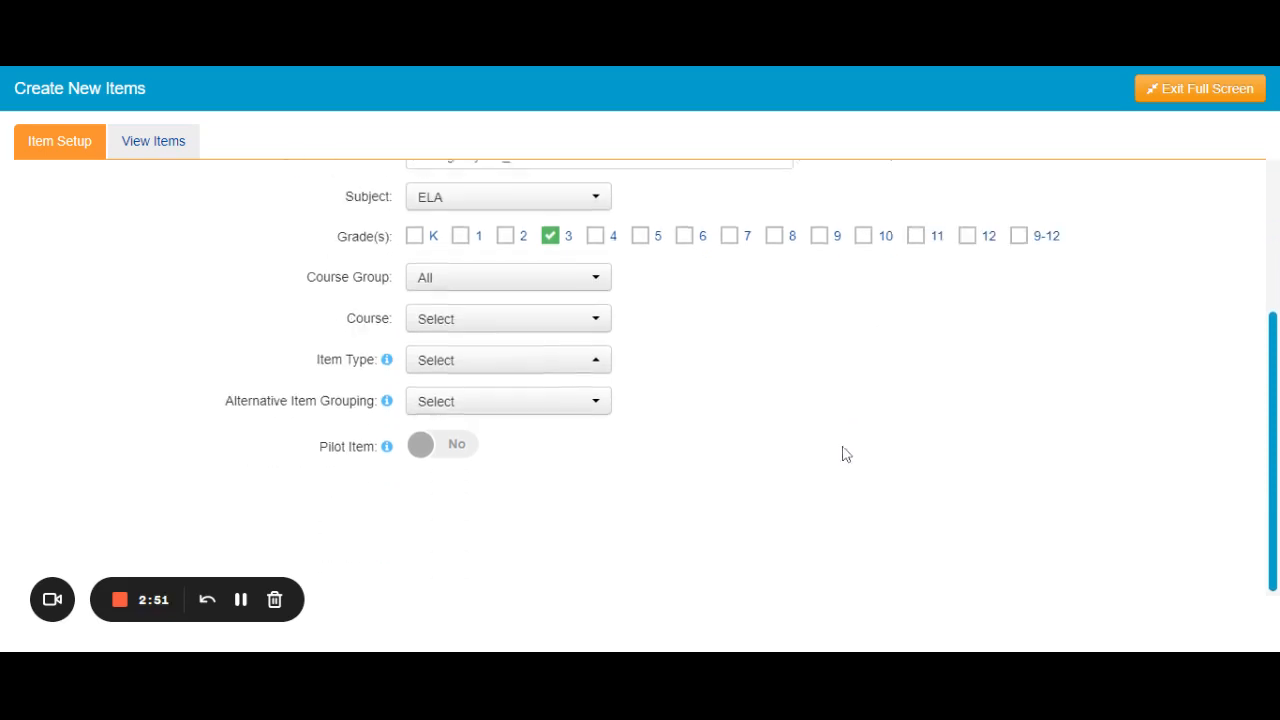
{"action": "left_click", "coordinate": [554, 364]}
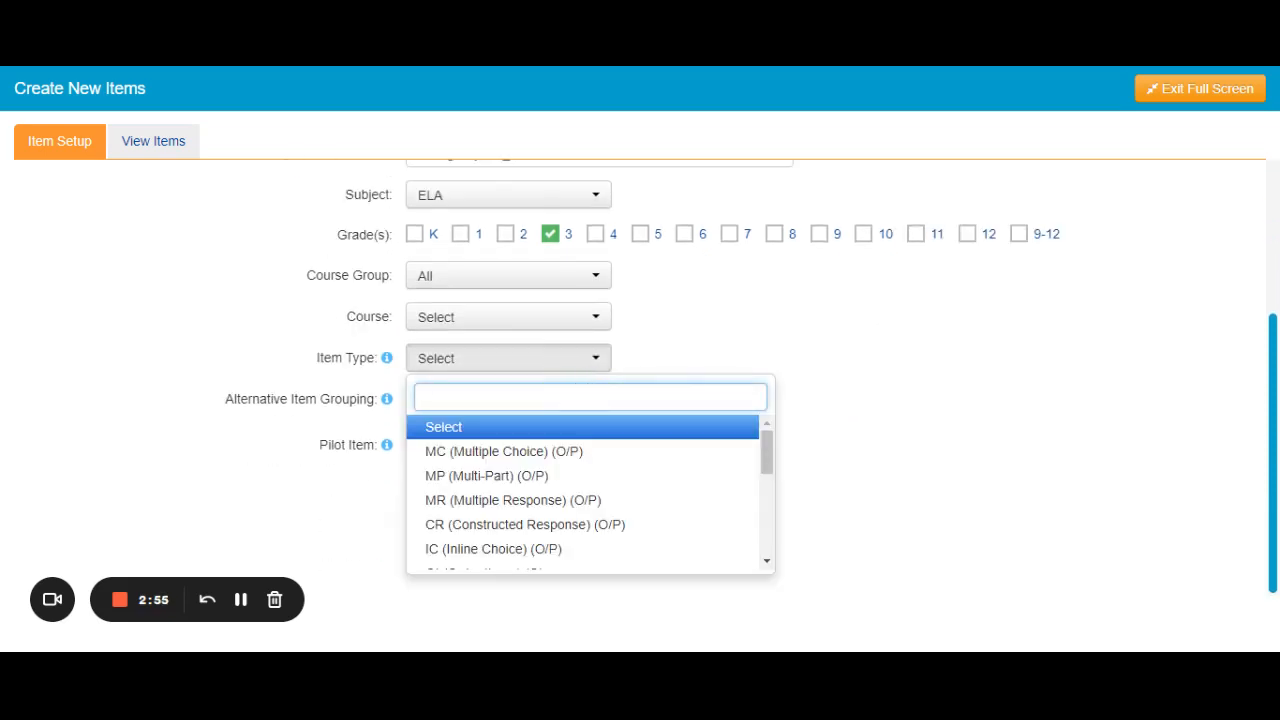
{"action": "left_click_drag", "start_coordinate": [767, 453], "coordinate": [771, 512]}
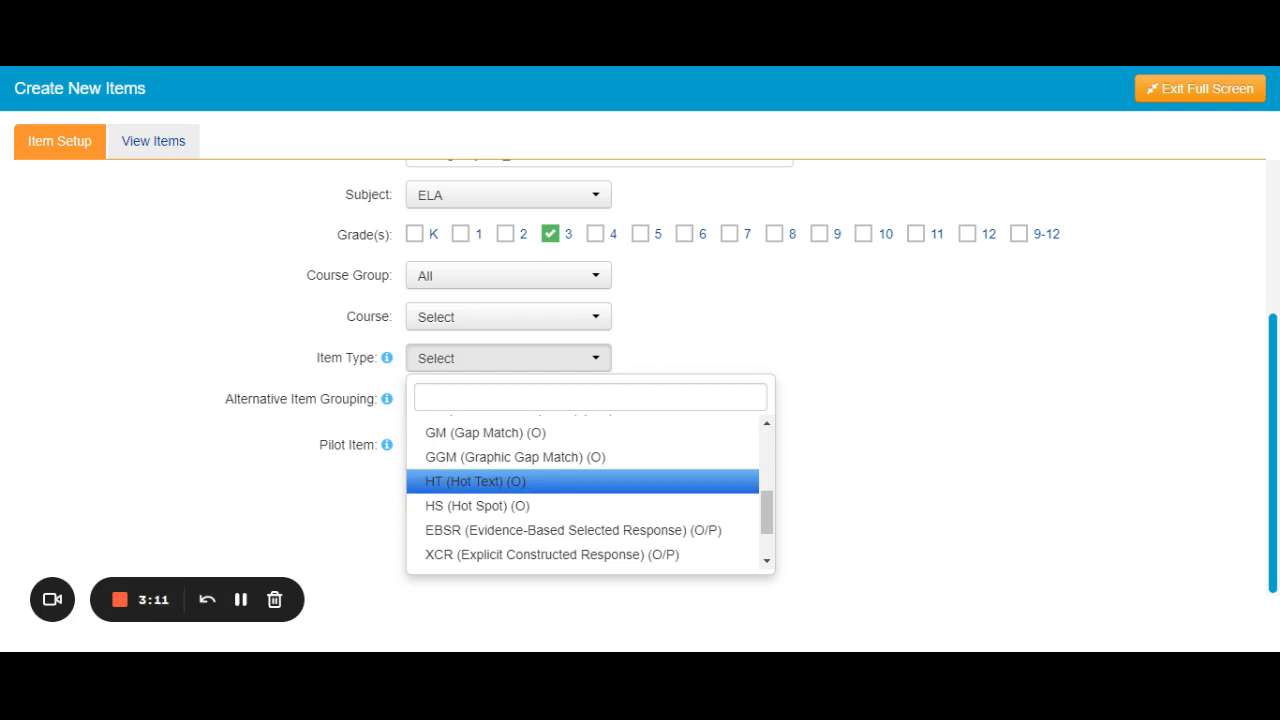
{"action": "left_click", "coordinate": [543, 486]}
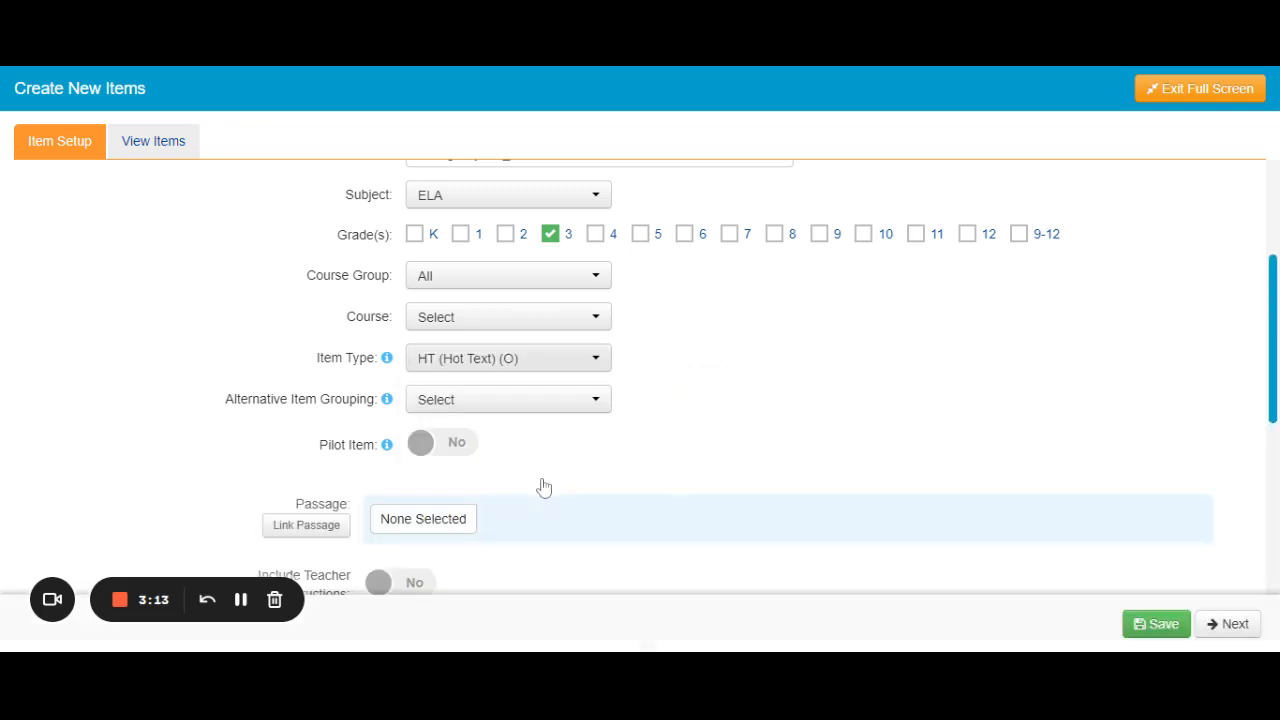
- Enter the question prompt "Select the line that is a simile."
{"action": "scroll", "coordinate": [640, 380], "scroll_direction": "down", "scroll_amount": 3}
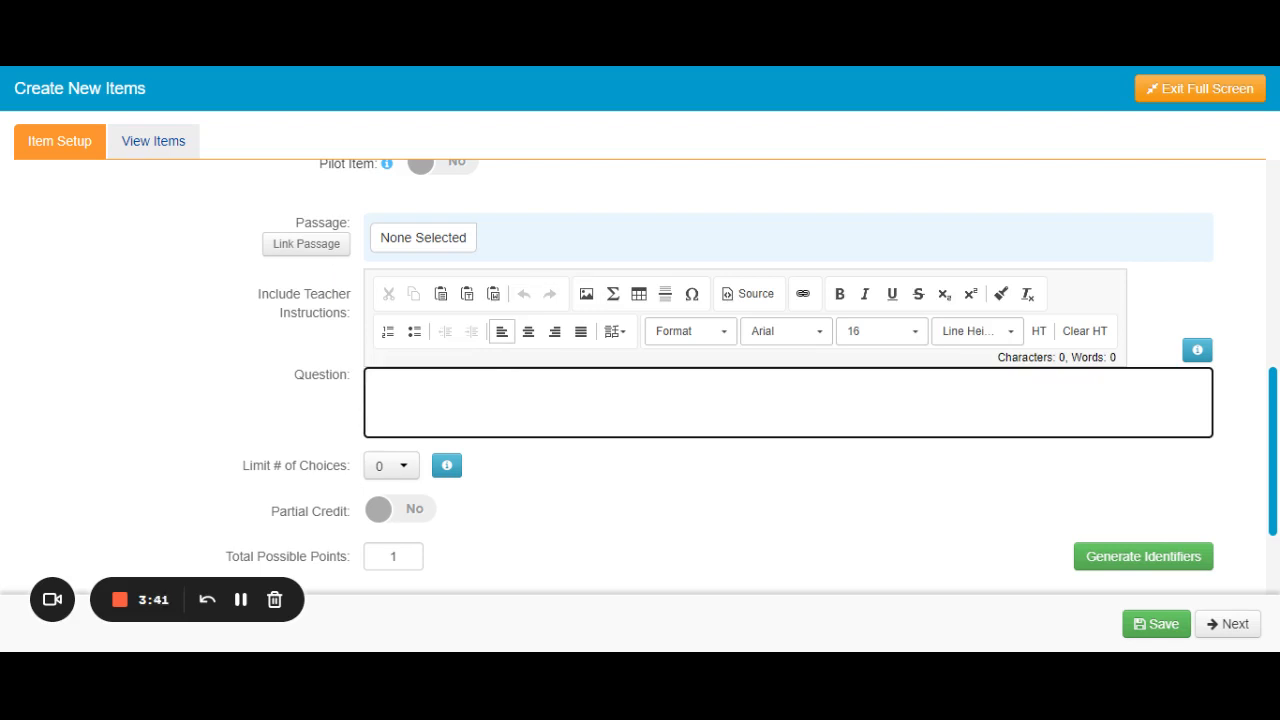
{"action": "type", "text": "S"}
{"action": "key", "text": "BackSpace"}
{"action": "type", "text": "Select the line "}
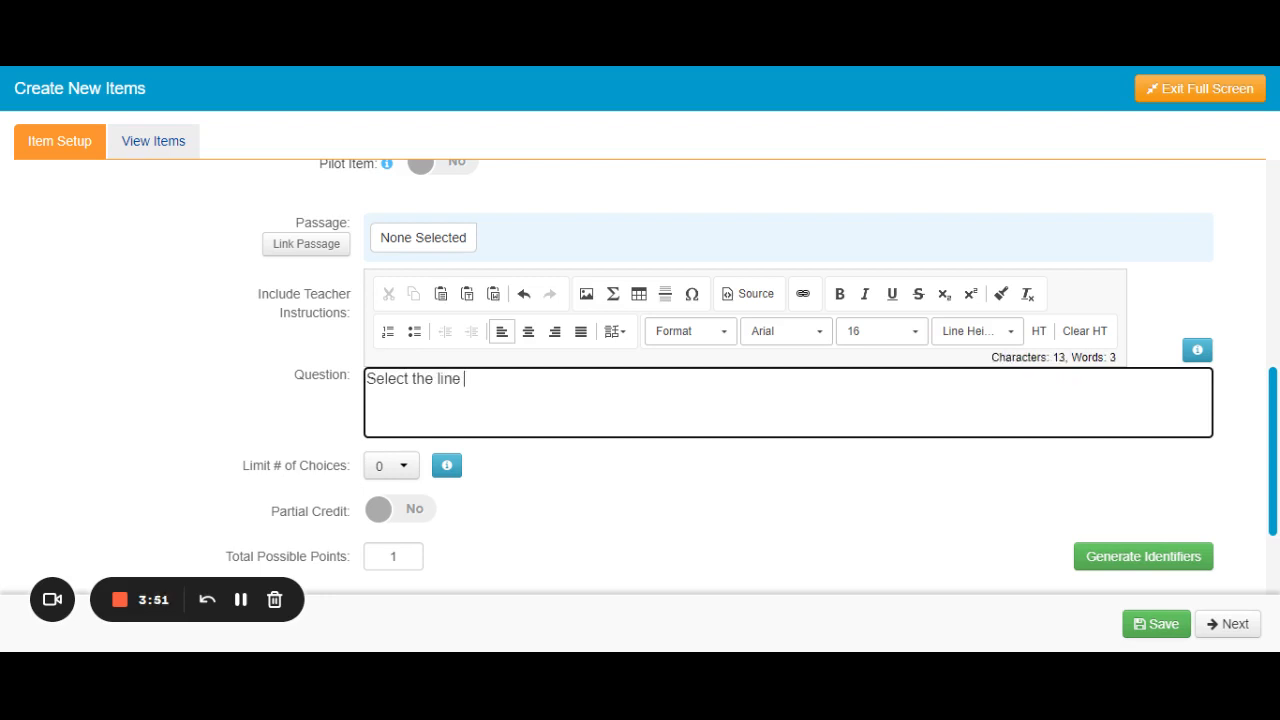
{"action": "type", "text": "that is a simile"}
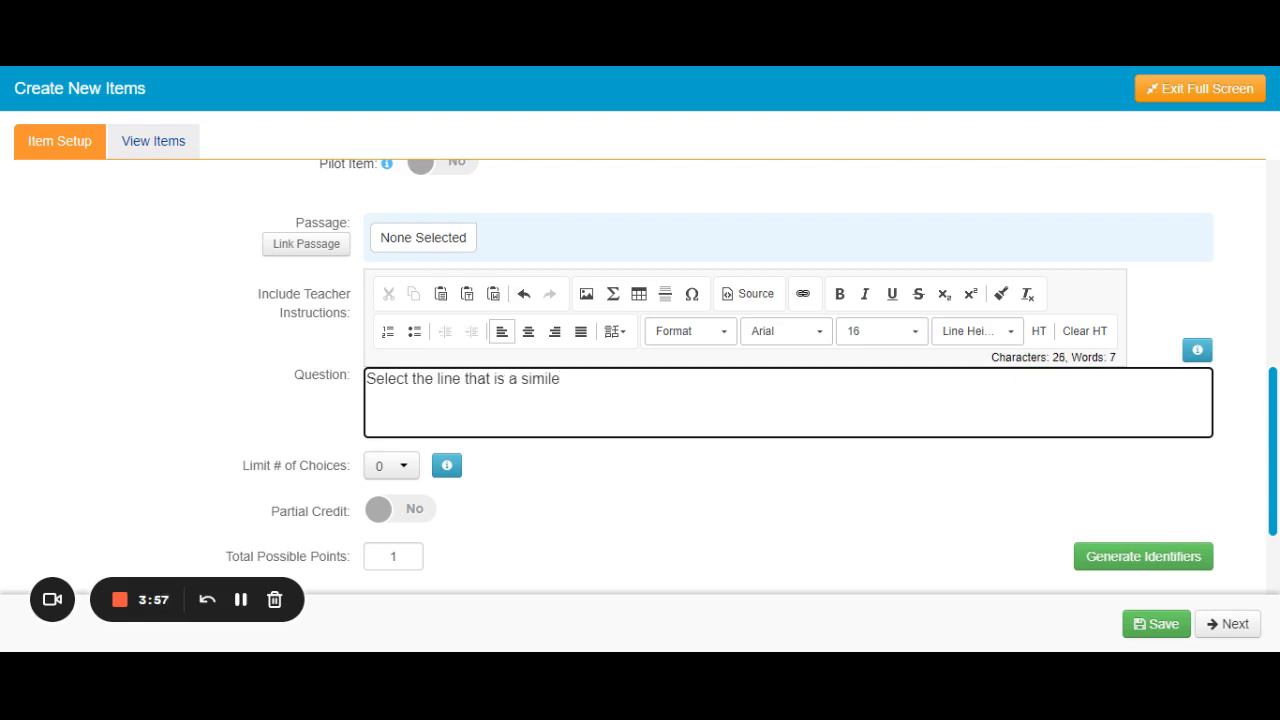
{"action": "type", "text": "."}
{"action": "left_click", "coordinate": [868, 66]}
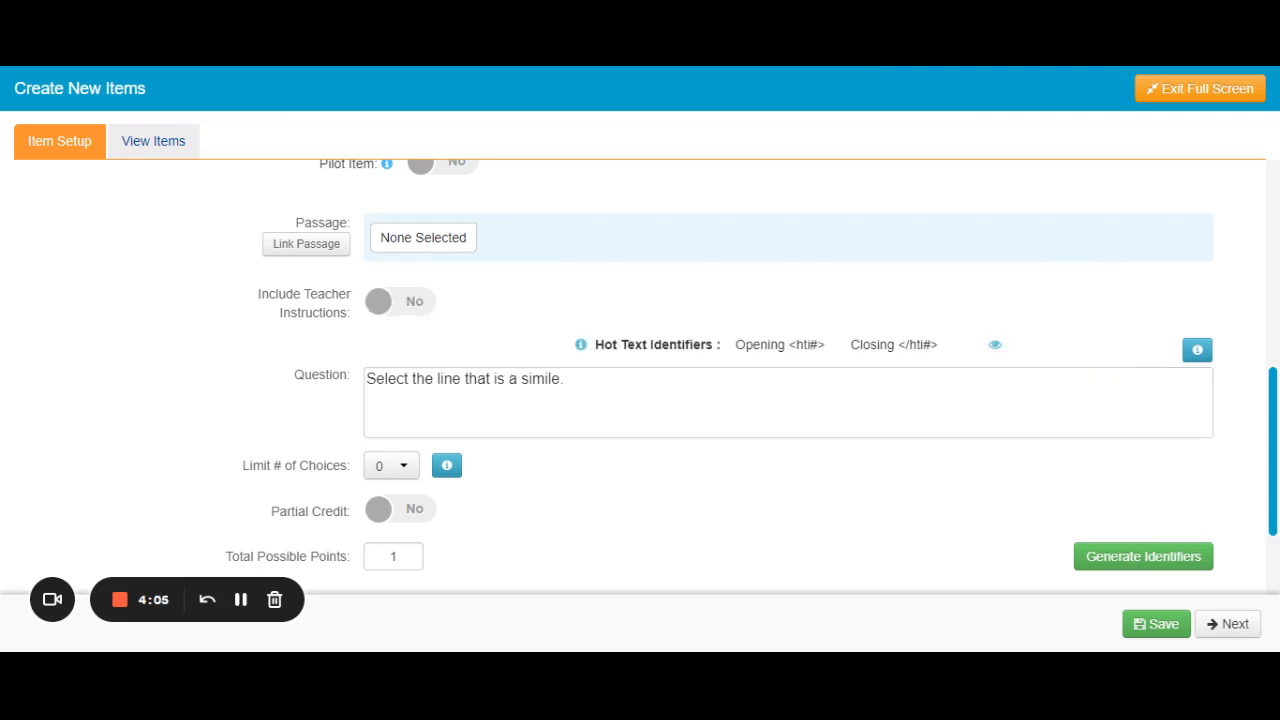
- Paste the six-line poem from "Twinkle, Twinkle, Little Star," to "Thanks you for your tiny spark;" below the question prompt
{"action": "left_click", "coordinate": [568, 392]}
{"action": "key", "text": "Return"}
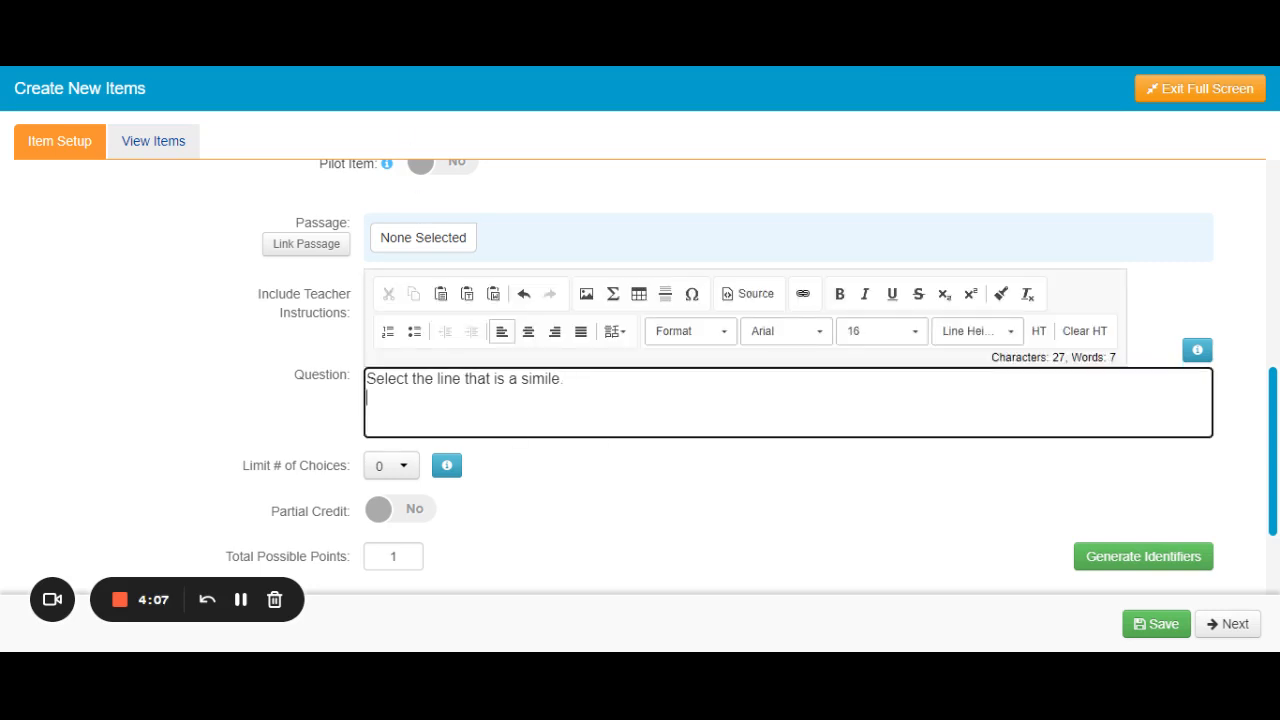
{"action": "type", "text": "Twinkle, Twinkle, Little Star, How I wonder what you are! Up above the world so high, Like a diamond in the sky… Then the traveler in the dark Thanks you for your tiny spark;"}
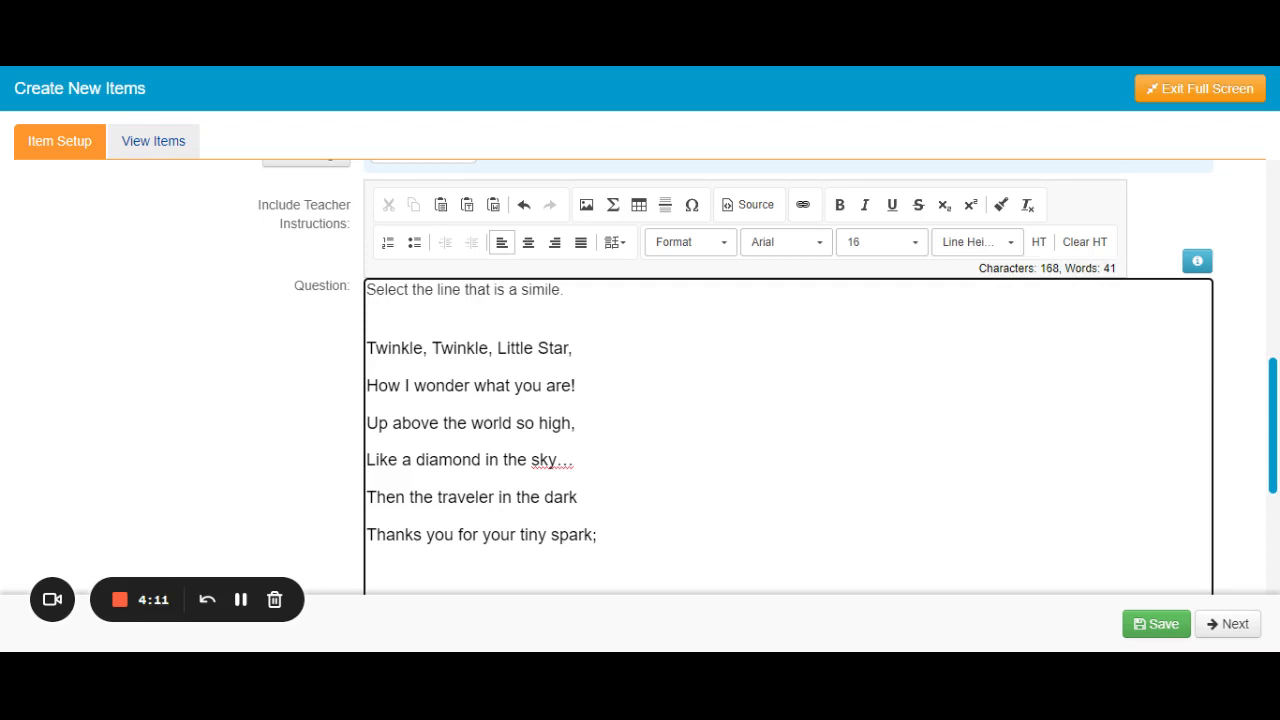
- Copy the opening hot text identifier in front of the poem's first line and number it as <hti1>
{"action": "left_click", "coordinate": [572, 348]}
{"action": "scroll", "coordinate": [788, 420], "scroll_direction": "up", "scroll_amount": 1}
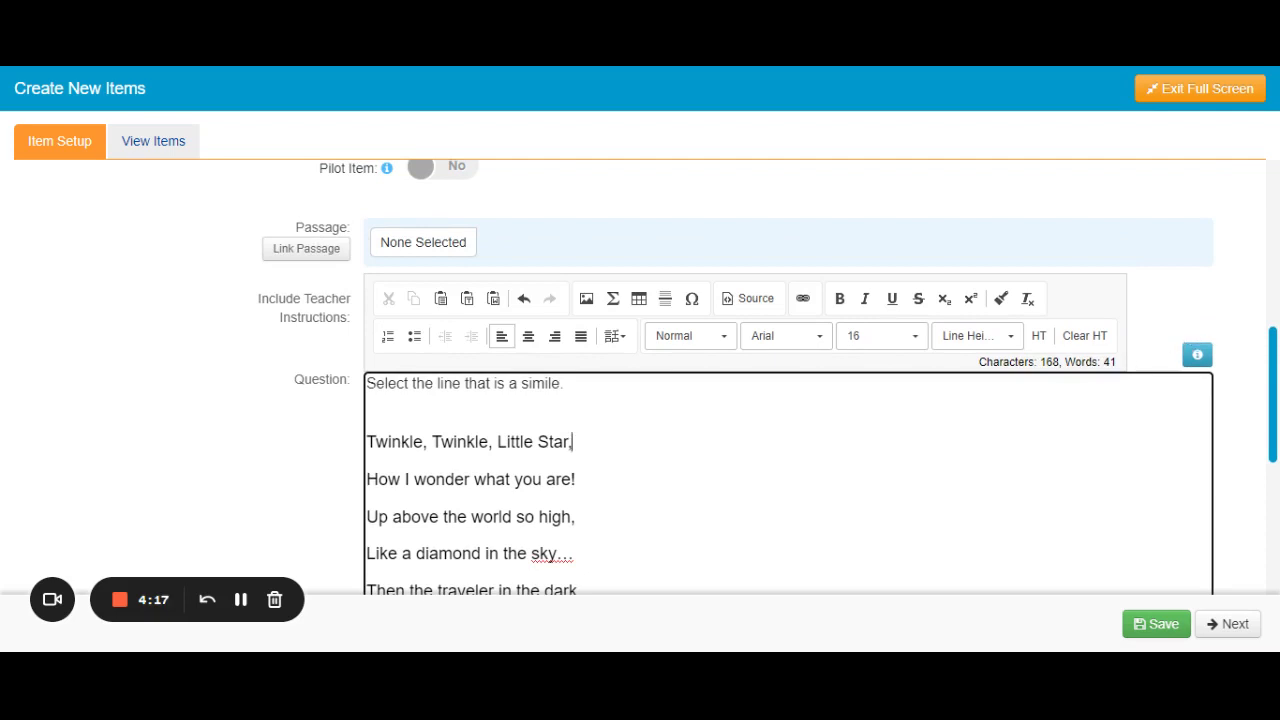
{"action": "left_click", "coordinate": [1168, 298]}
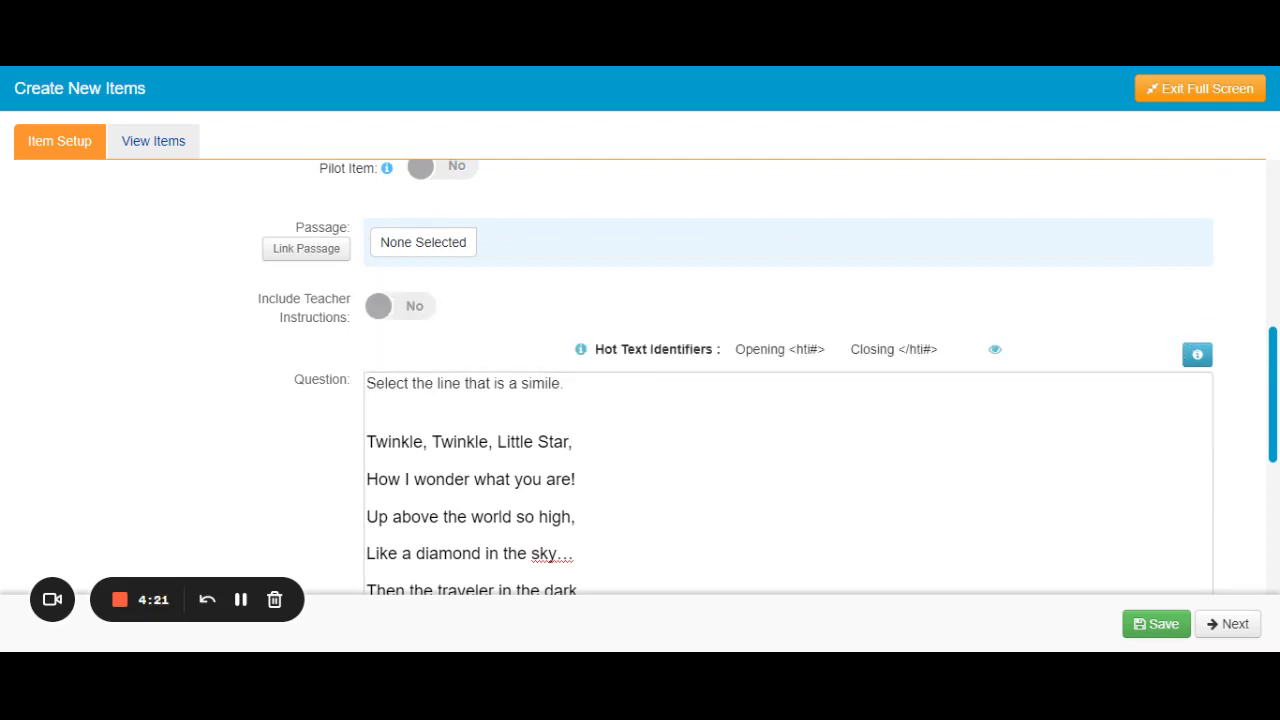
{"action": "scroll", "coordinate": [320, 477], "scroll_direction": "down", "scroll_amount": 1}
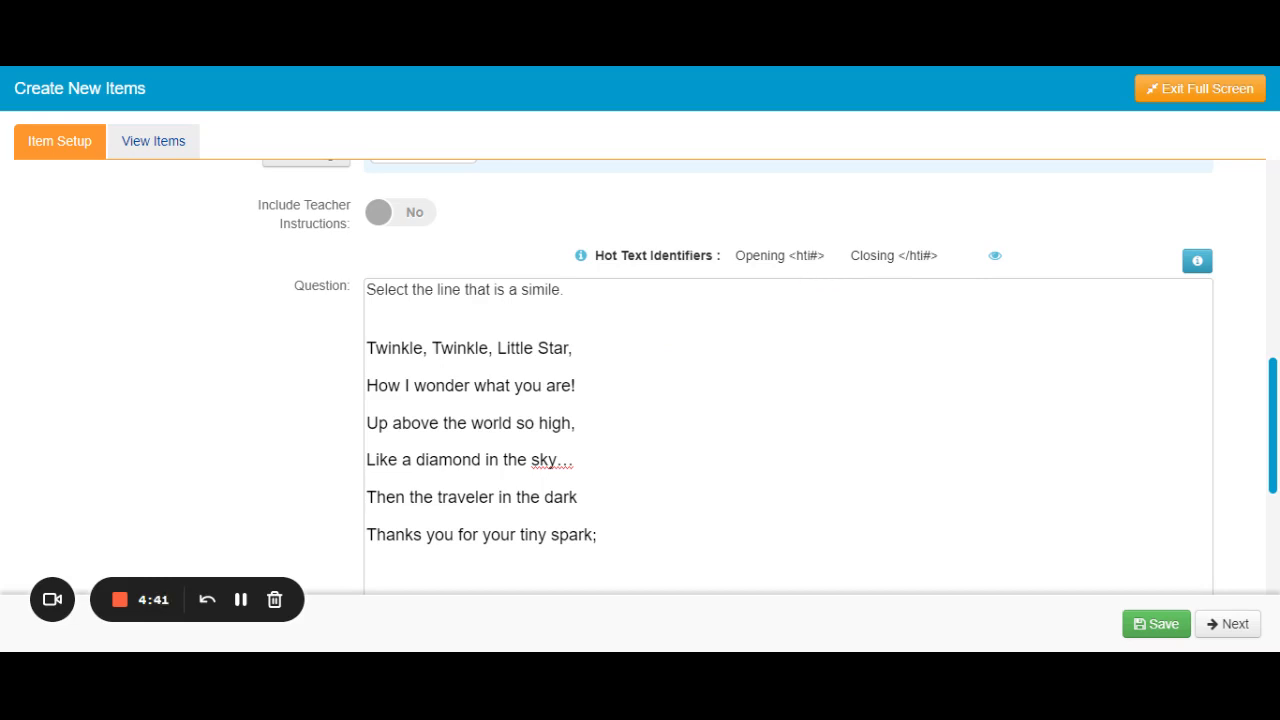
{"action": "left_click_drag", "start_coordinate": [827, 256], "coordinate": [779, 255]}
{"action": "key", "text": "ctrl+c"}
{"action": "left_click", "coordinate": [371, 360]}
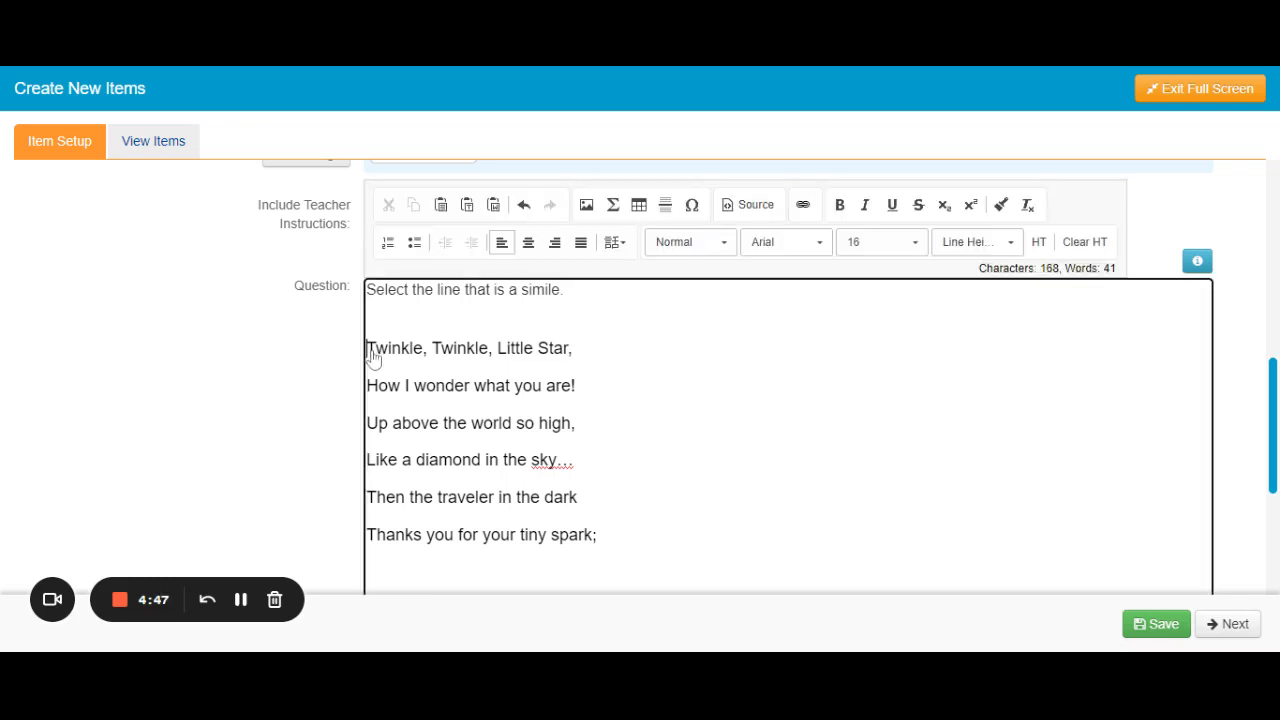
{"action": "key", "text": "ctrl+v"}
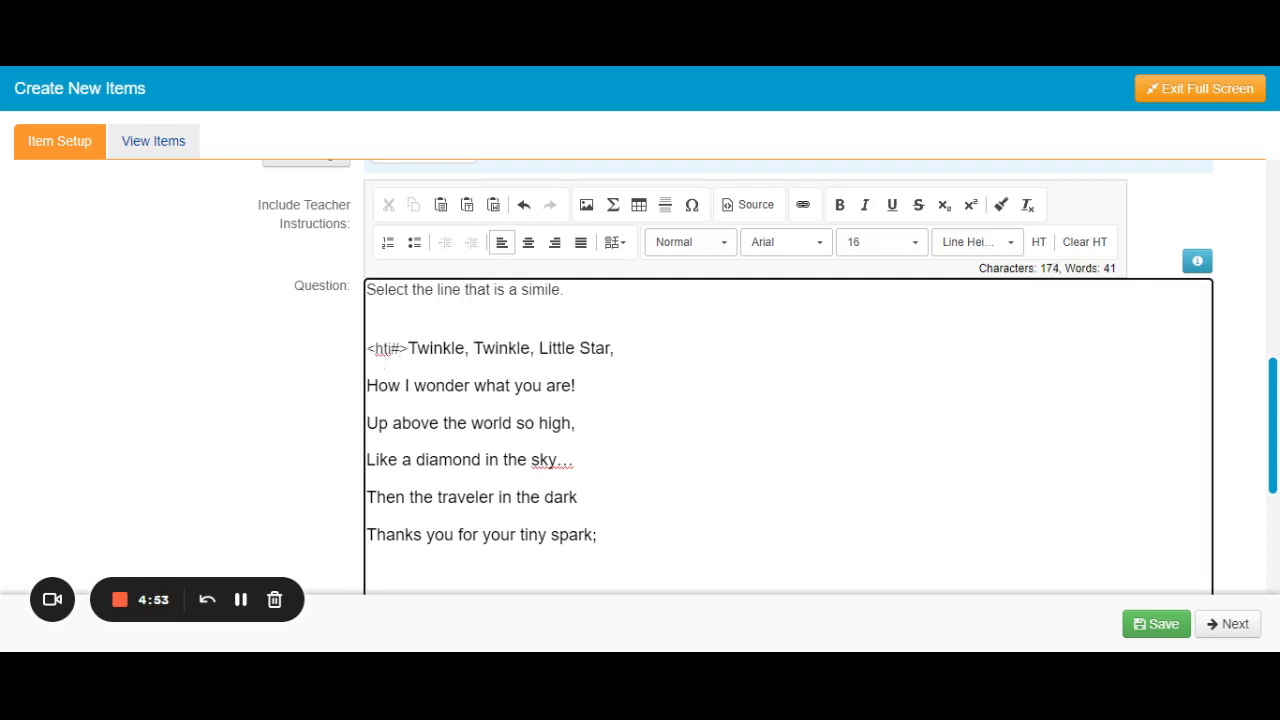
{"action": "key", "text": "BackSpace"}
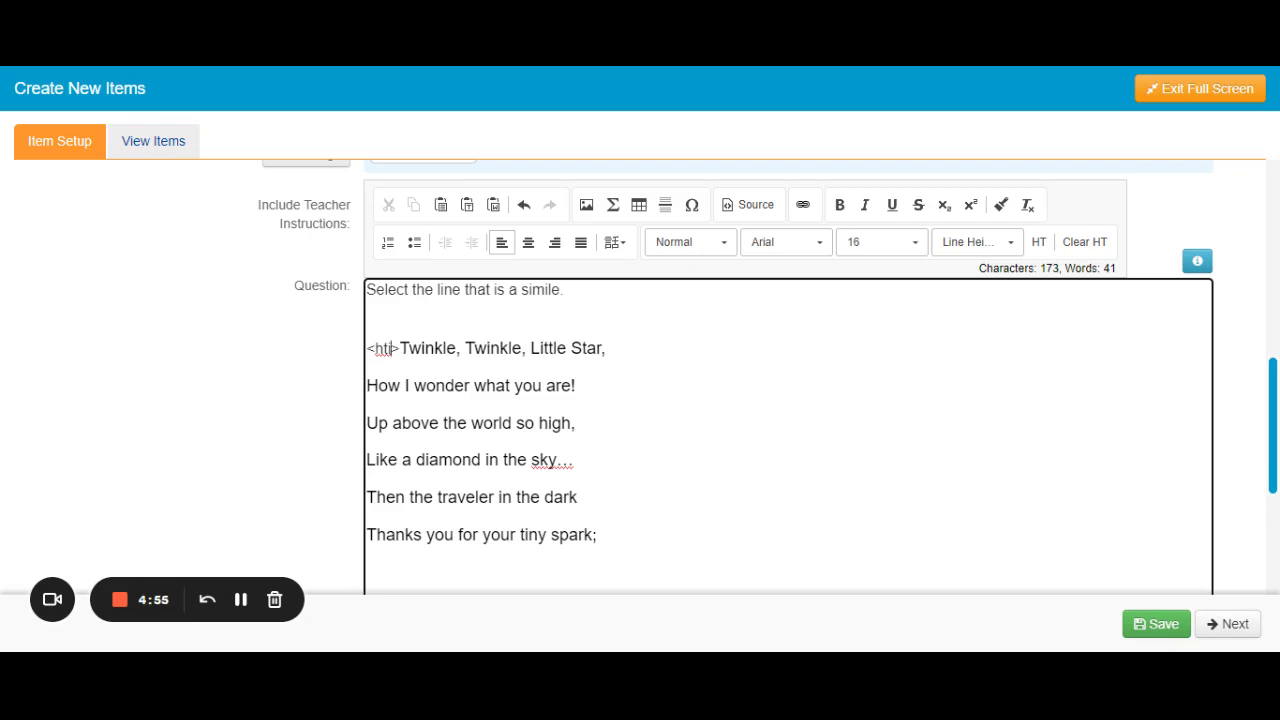
{"action": "type", "text": "1"}
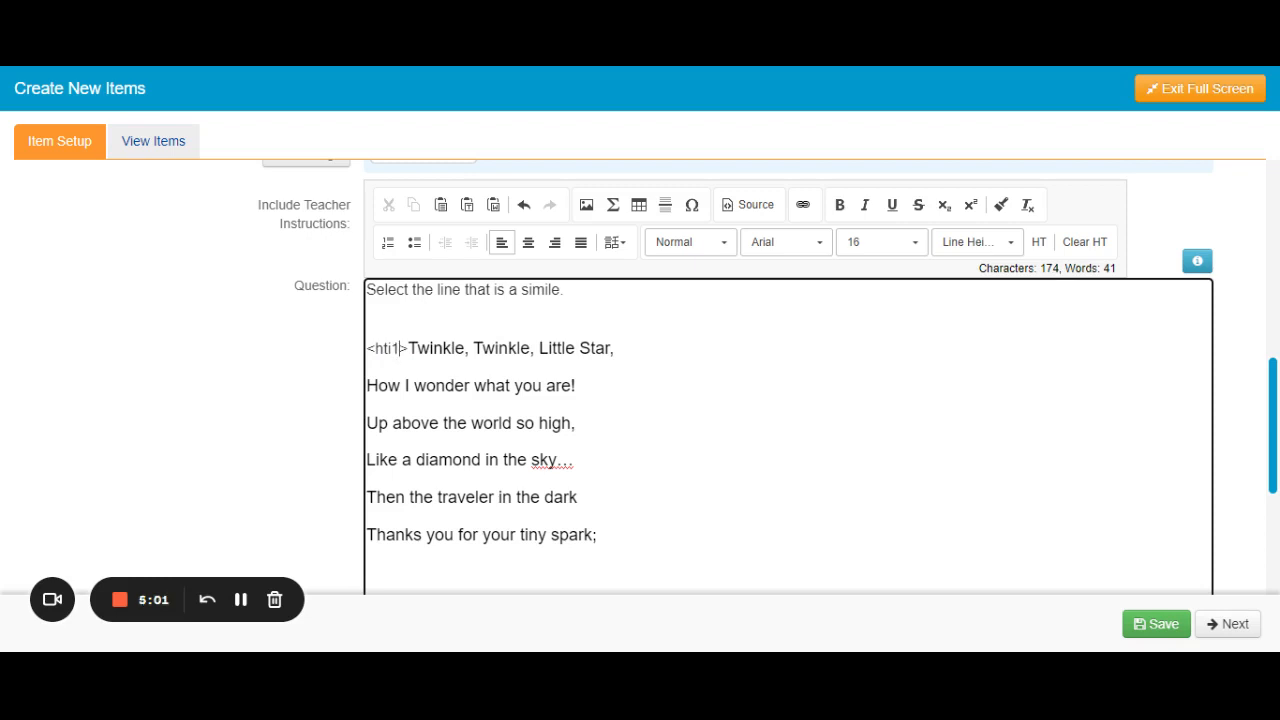
- Copy the closing hot text identifier to the end of the poem's first line and number it as </hti1>
{"action": "left_click", "coordinate": [1150, 262]}
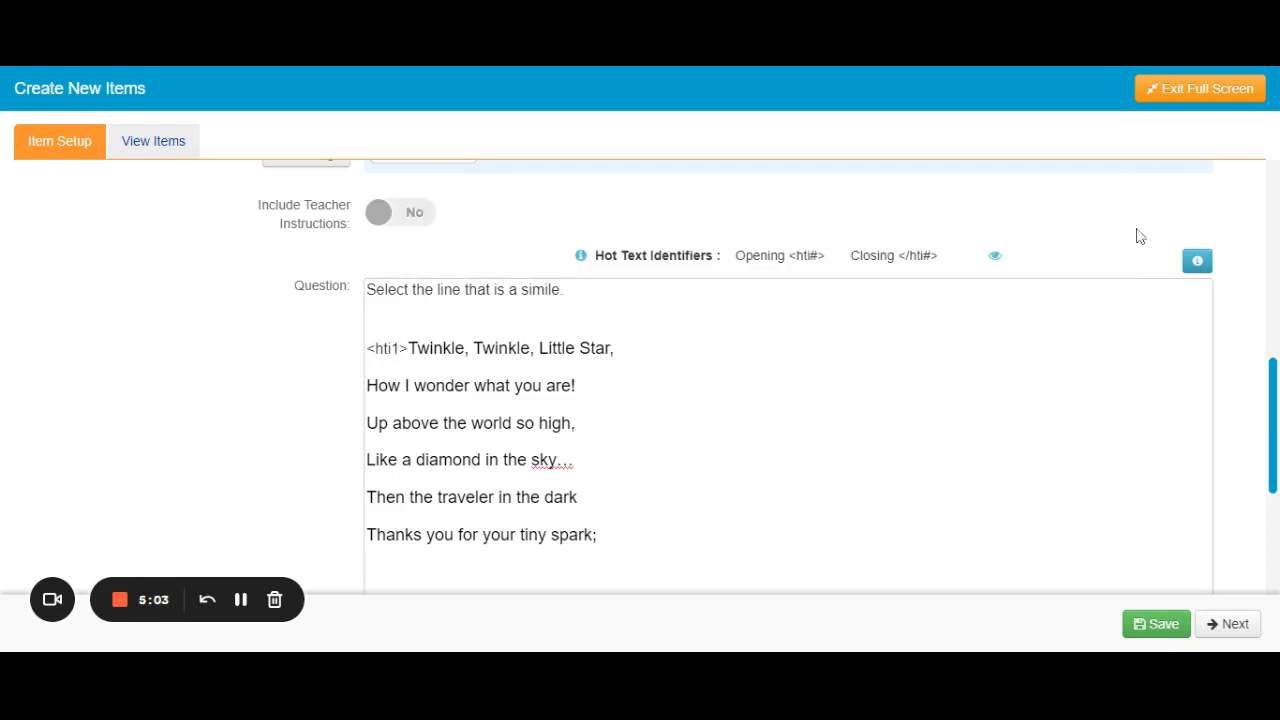
{"action": "left_click_drag", "start_coordinate": [939, 257], "coordinate": [897, 257]}
{"action": "key", "text": "ctrl+c"}
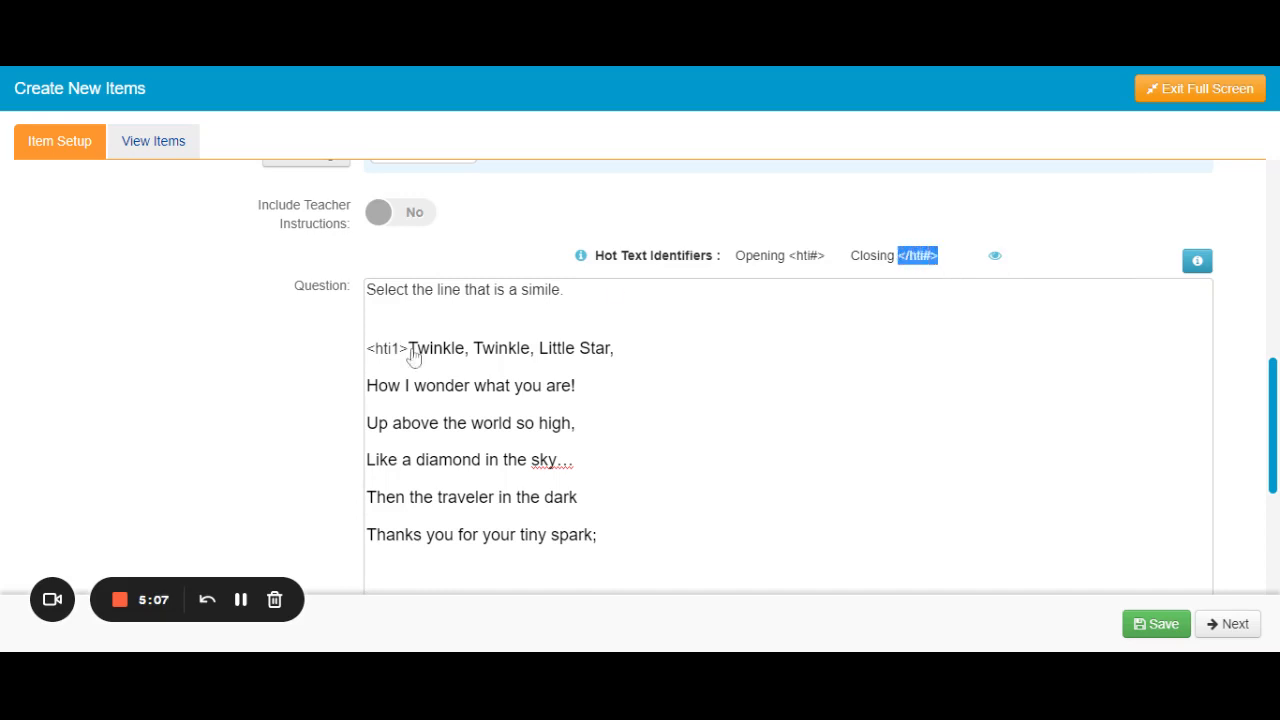
{"action": "left_click", "coordinate": [624, 350]}
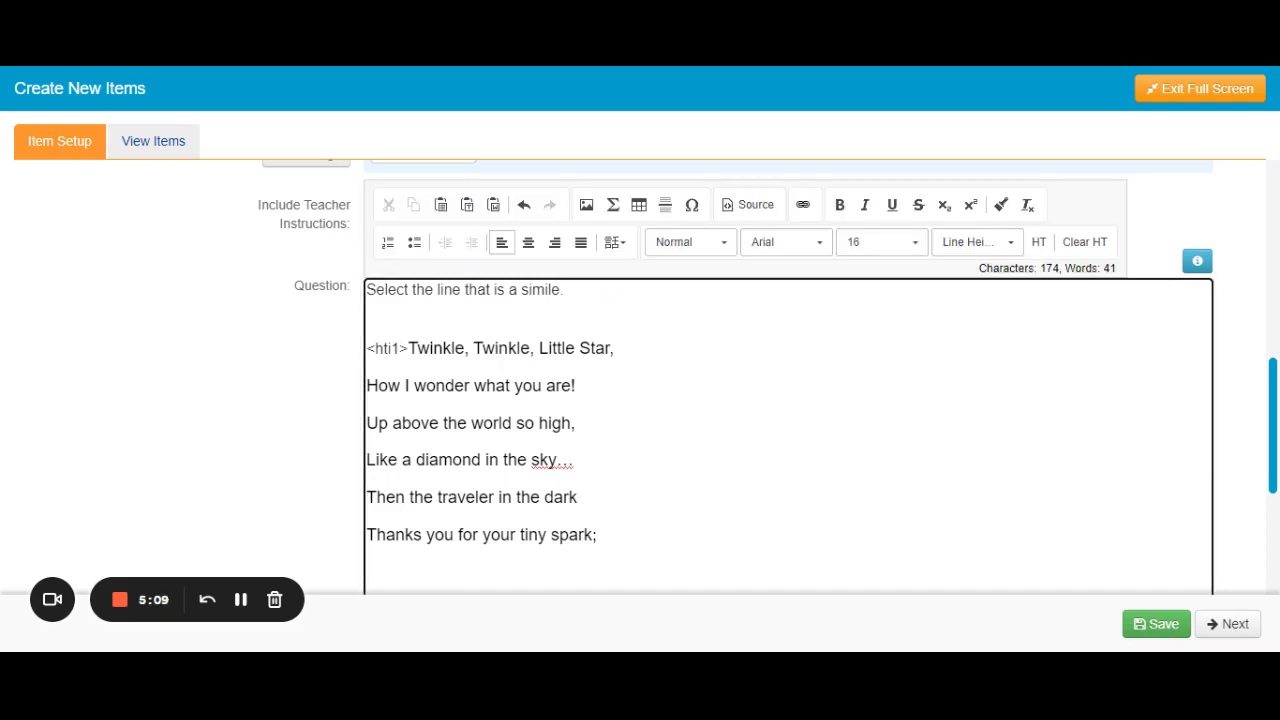
{"action": "key", "text": "ctrl+v"}
{"action": "key", "text": "BackSpace"}
{"action": "type", "text": "1"}
{"action": "key", "text": "shift+Left"}
{"action": "key", "text": "shift+Left"}
{"action": "key", "text": "shift+Left"}
{"action": "key", "text": "shift+Left"}
{"action": "key", "text": "shift+Left"}
{"action": "key", "text": "shift+Left"}
{"action": "key", "text": "shift+Left"}
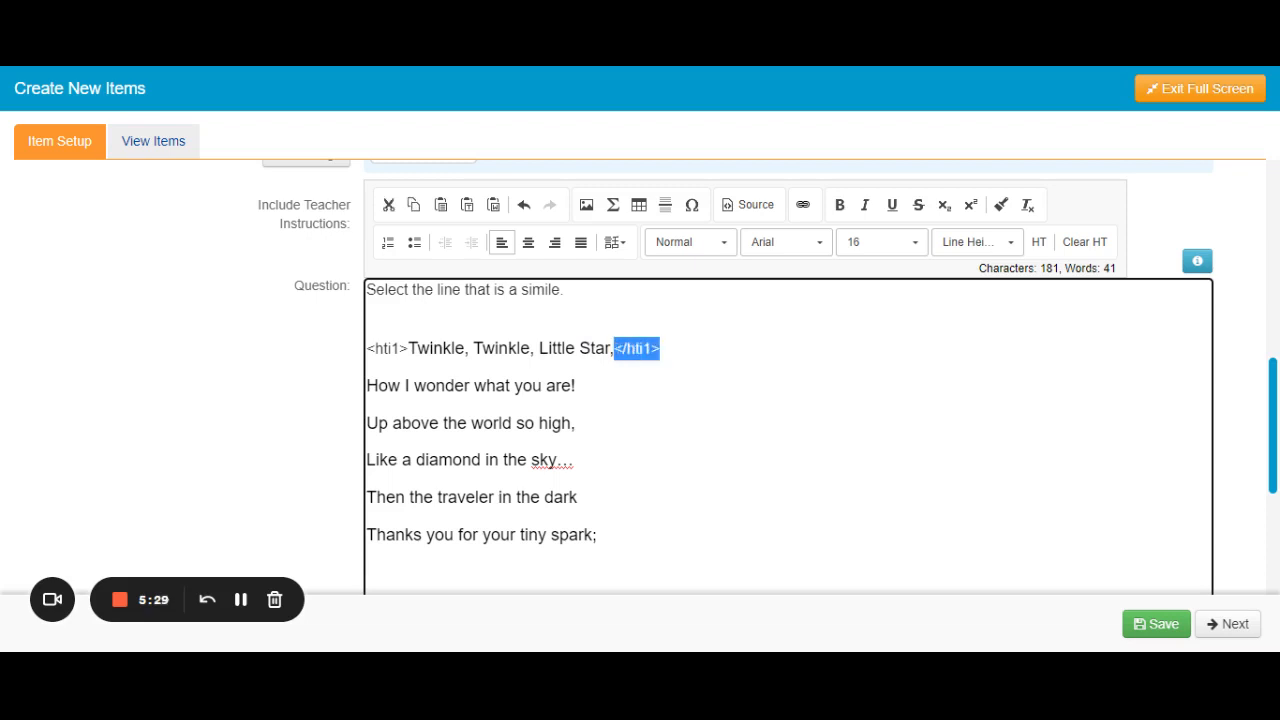
{"action": "key", "text": "Down"}
- Copy the opening identifier <hti#> in front of the lines starting "How I wonder", "Like a diamond" and "Thanks you"
{"action": "left_click", "coordinate": [1156, 215]}
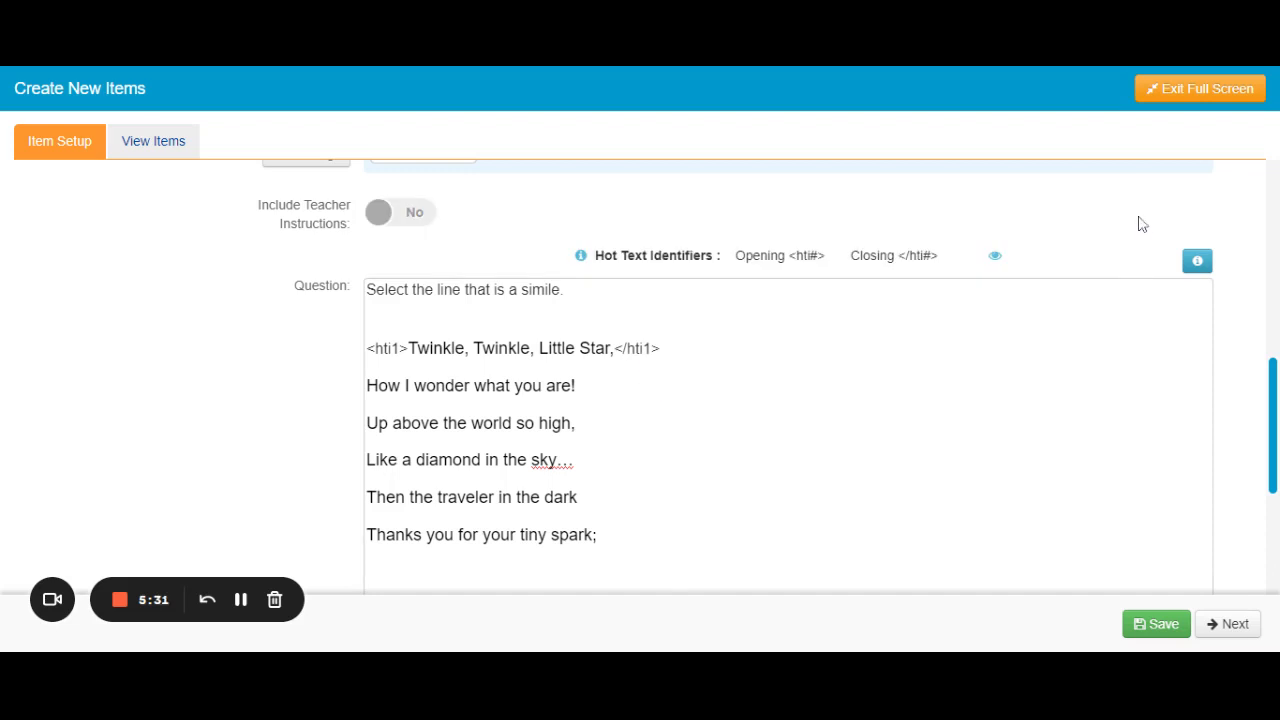
{"action": "left_click_drag", "start_coordinate": [829, 256], "coordinate": [792, 255]}
{"action": "key", "text": "ctrl+c"}
{"action": "left_click", "coordinate": [367, 385]}
{"action": "key", "text": "ctrl+v"}
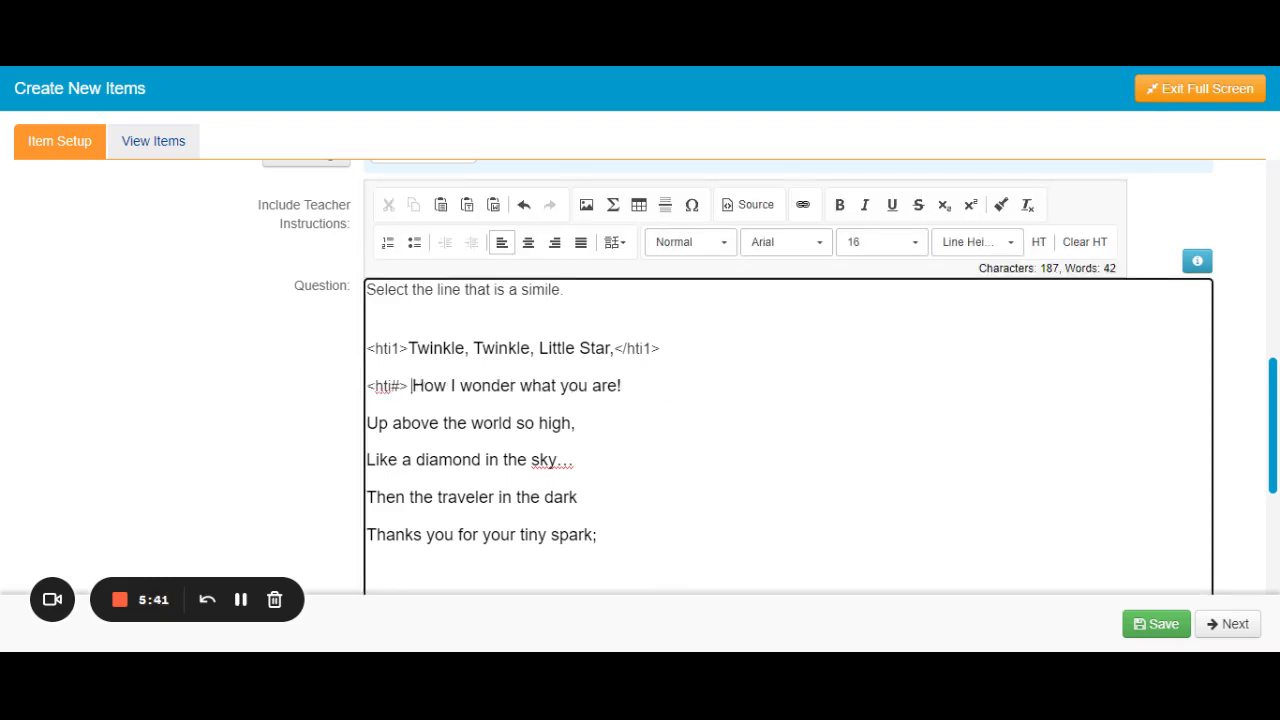
{"action": "left_click", "coordinate": [367, 460]}
{"action": "key", "text": "ctrl+v"}
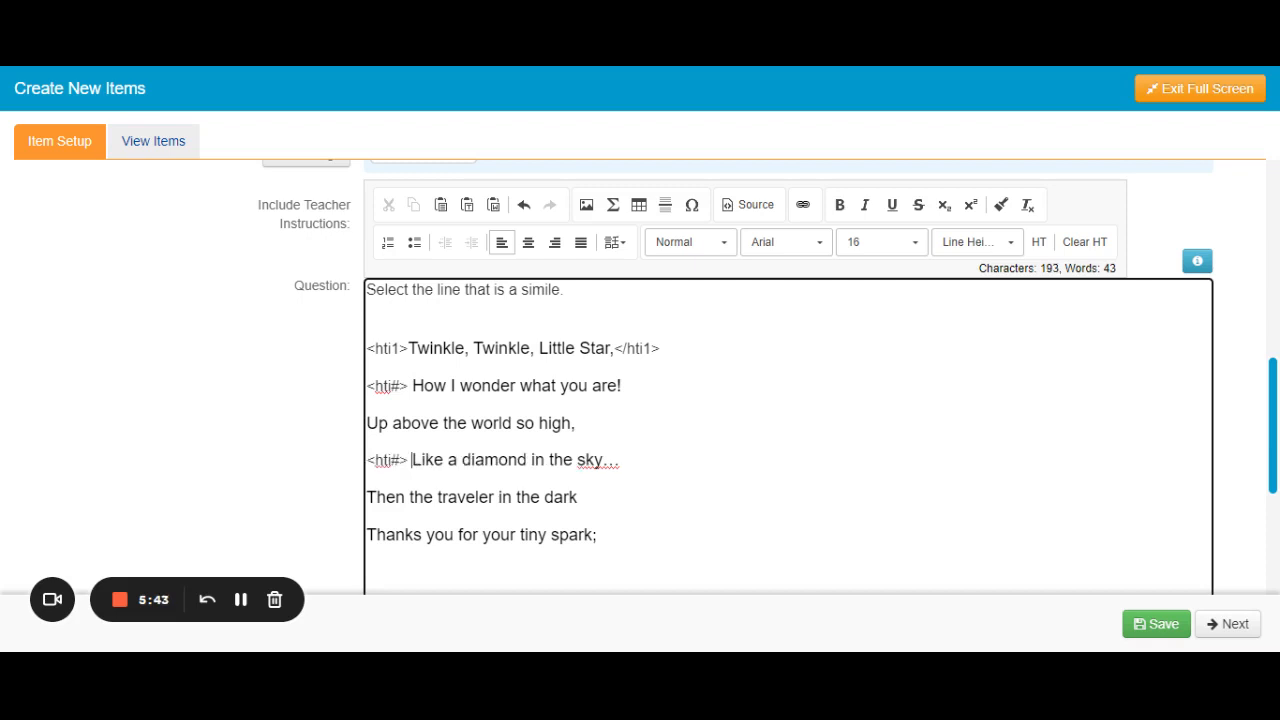
{"action": "left_click", "coordinate": [366, 534]}
{"action": "key", "text": "ctrl+v"}
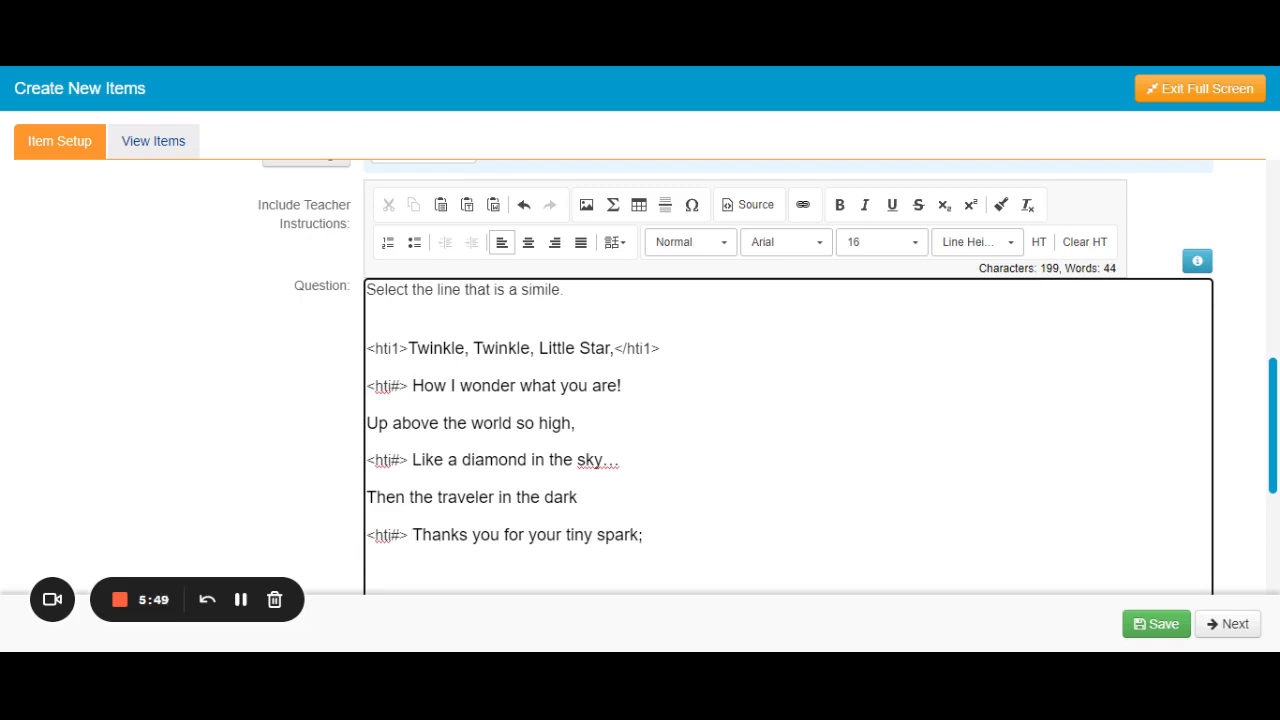
- Number the opening identifiers of the lines starting "How I wonder", "Like a diamond" and "Thanks you" as <hti2>, <hti3> and <hti4>
{"action": "double_click", "coordinate": [397, 385]}
{"action": "type", "text": "2"}
{"action": "double_click", "coordinate": [397, 460]}
{"action": "type", "text": "3"}
{"action": "double_click", "coordinate": [397, 535]}
{"action": "type", "text": "4"}
{"action": "left_click", "coordinate": [1148, 218]}
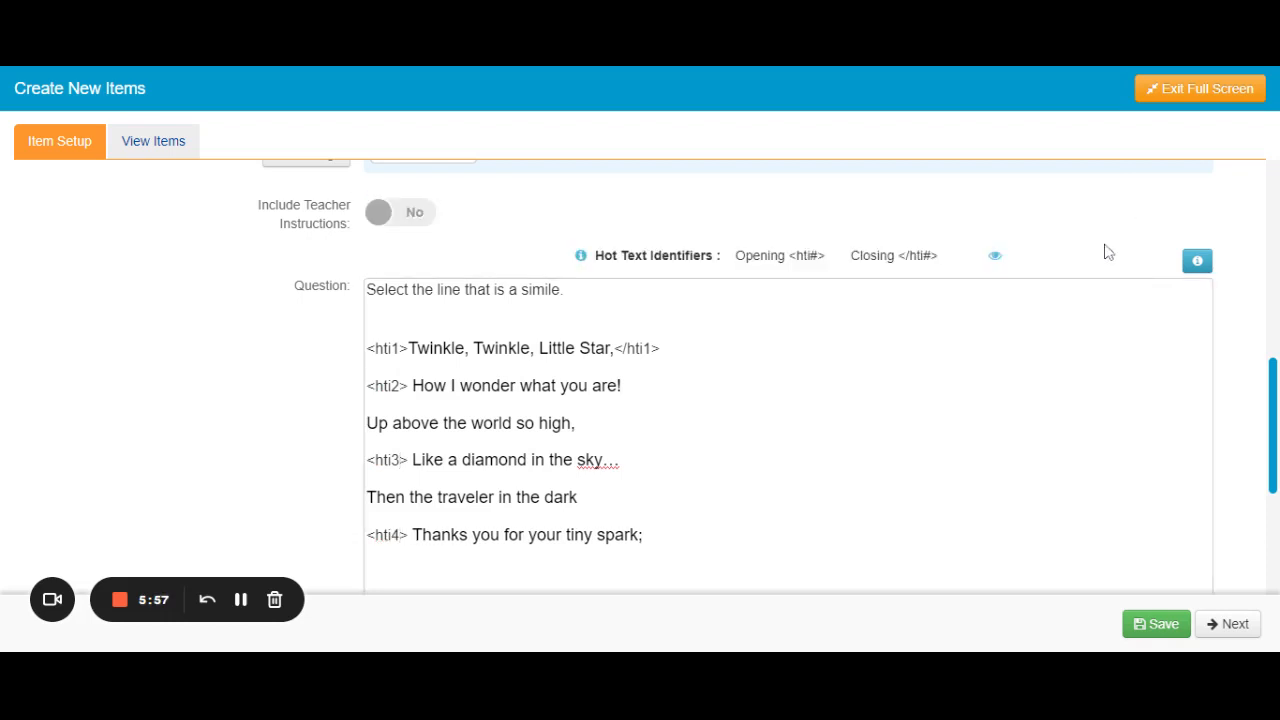
- Copy the closing hot text identifier to the end of the line "How I wonder what you are!" and number it as </hti2>
{"action": "left_click_drag", "start_coordinate": [939, 256], "coordinate": [897, 256]}
{"action": "key", "text": "ctrl+c"}
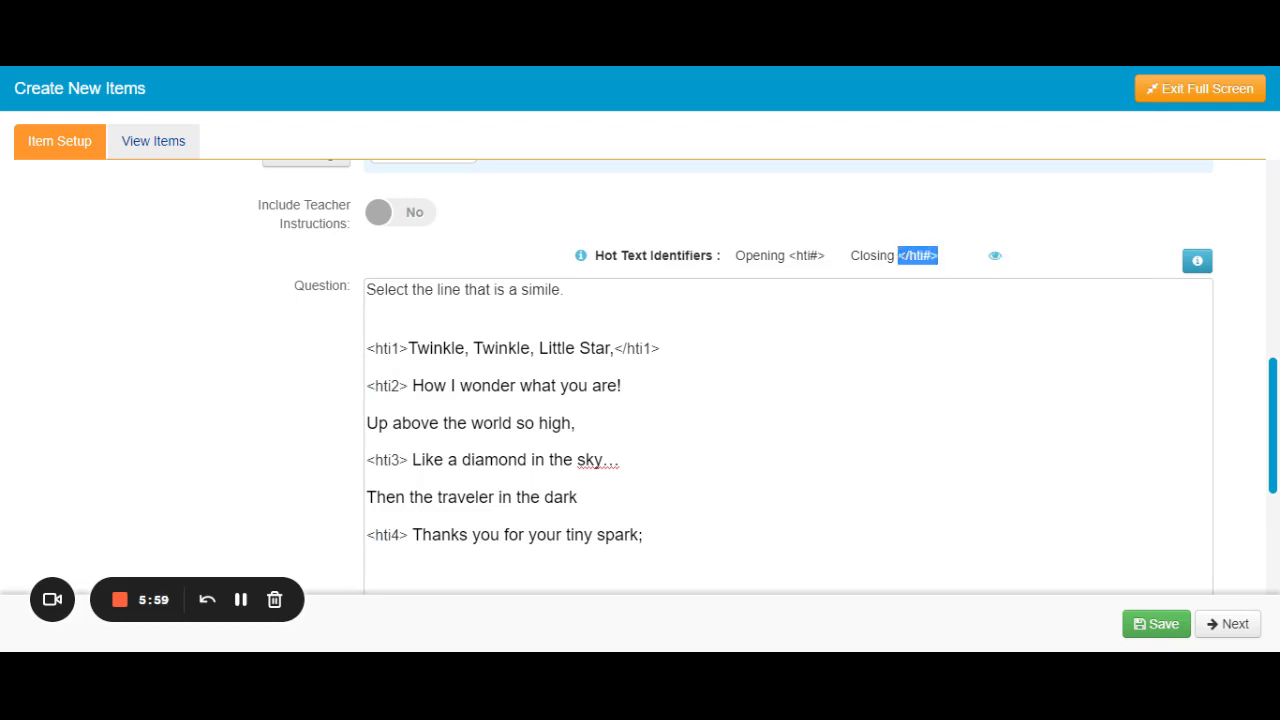
{"action": "left_click", "coordinate": [623, 386]}
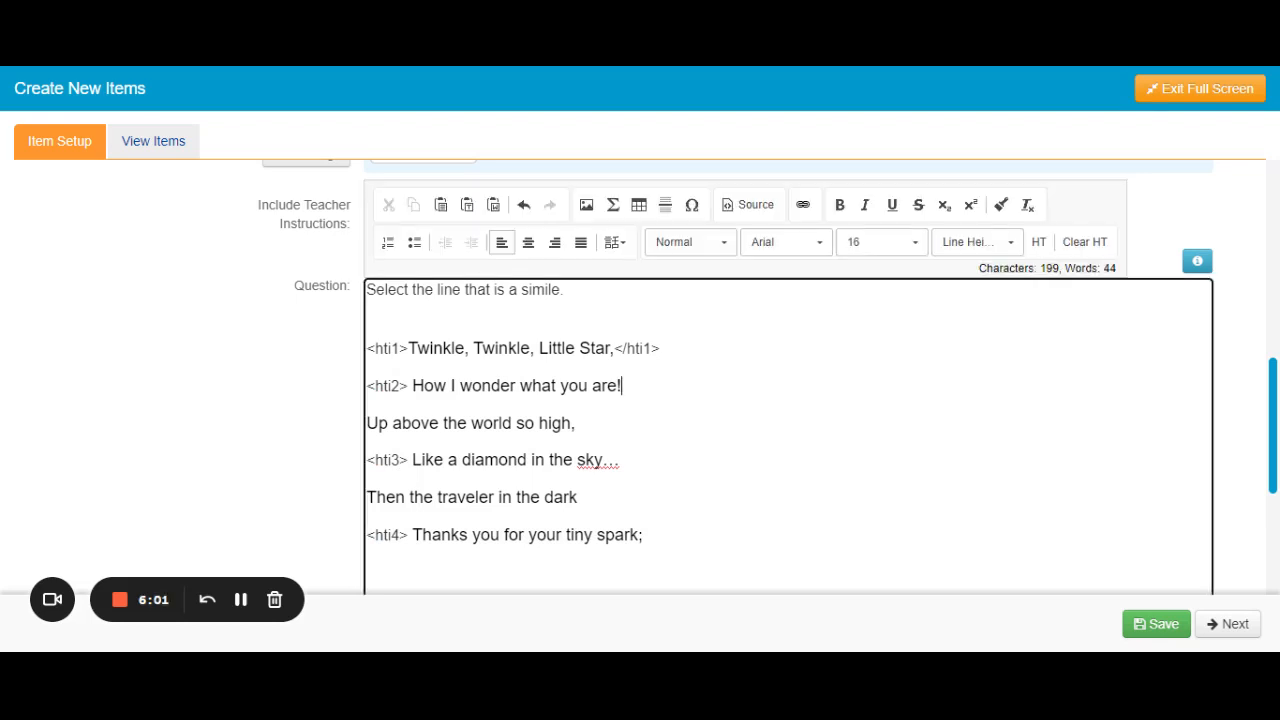
{"action": "key", "text": "ctrl+v"}
{"action": "key", "text": "Left"}
{"action": "key", "text": "BackSpace"}
{"action": "type", "text": "2"}
- Add the closing identifiers </hti3> and </hti4> to the ends of the "Like a diamond" and "Thanks you" lines
{"action": "left_click", "coordinate": [620, 460]}
{"action": "key", "text": "ctrl+v"}
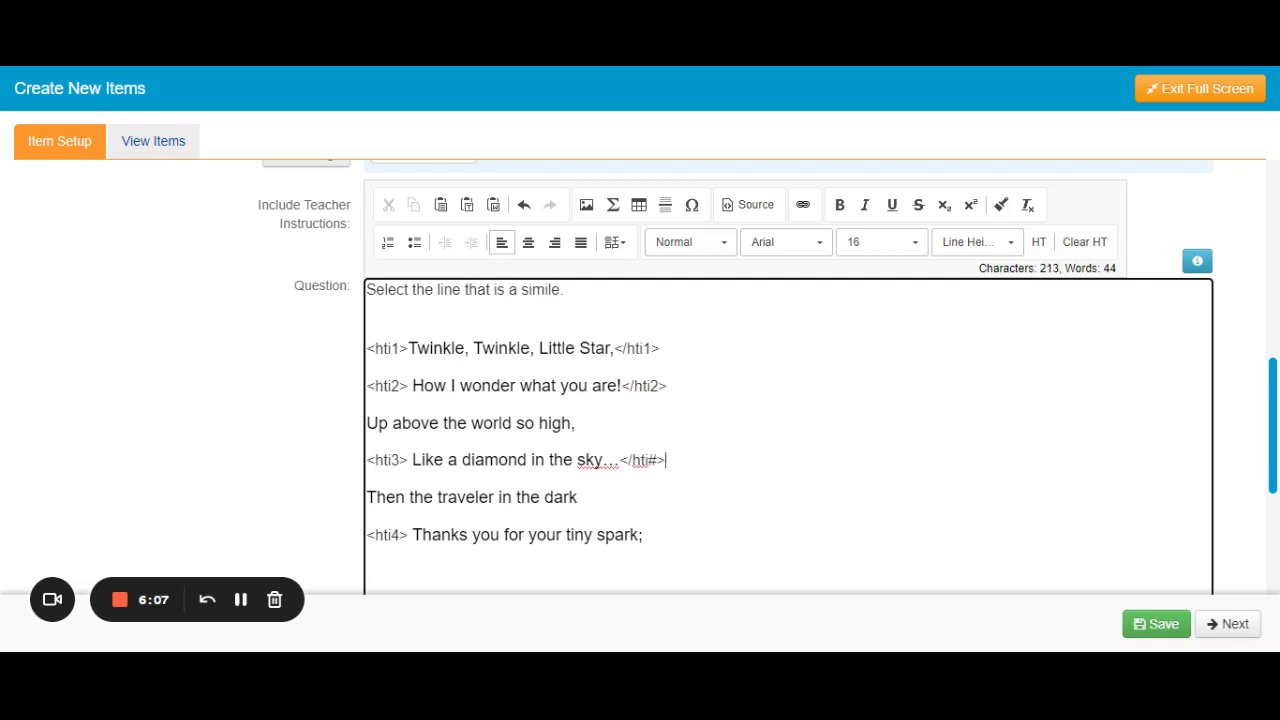
{"action": "key", "text": "BackSpace"}
{"action": "type", "text": "3"}
{"action": "key", "text": "ctrl+v"}
{"action": "key", "text": "BackSpace"}
{"action": "type", "text": "4"}
{"action": "scroll", "coordinate": [640, 380], "scroll_direction": "down", "scroll_amount": 2}
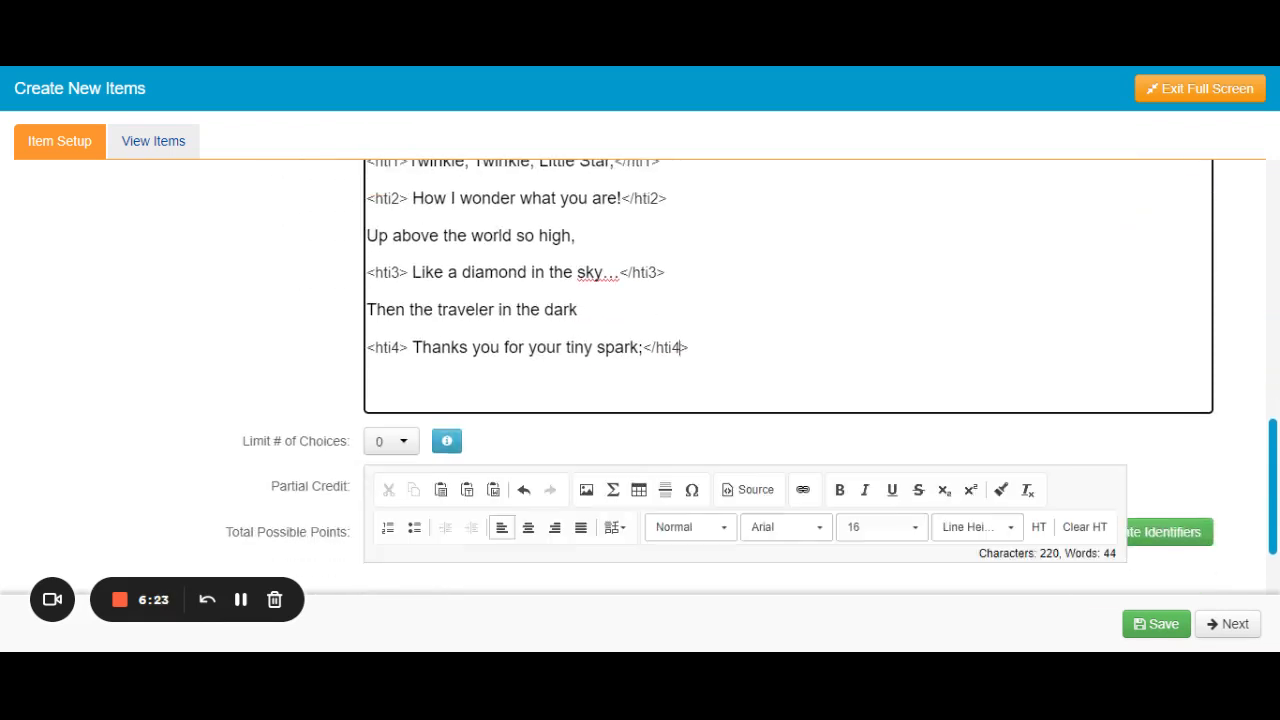
- Make the word "simile" in the question prompt bold and underlined
{"action": "scroll", "coordinate": [640, 380], "scroll_direction": "up", "scroll_amount": 1}
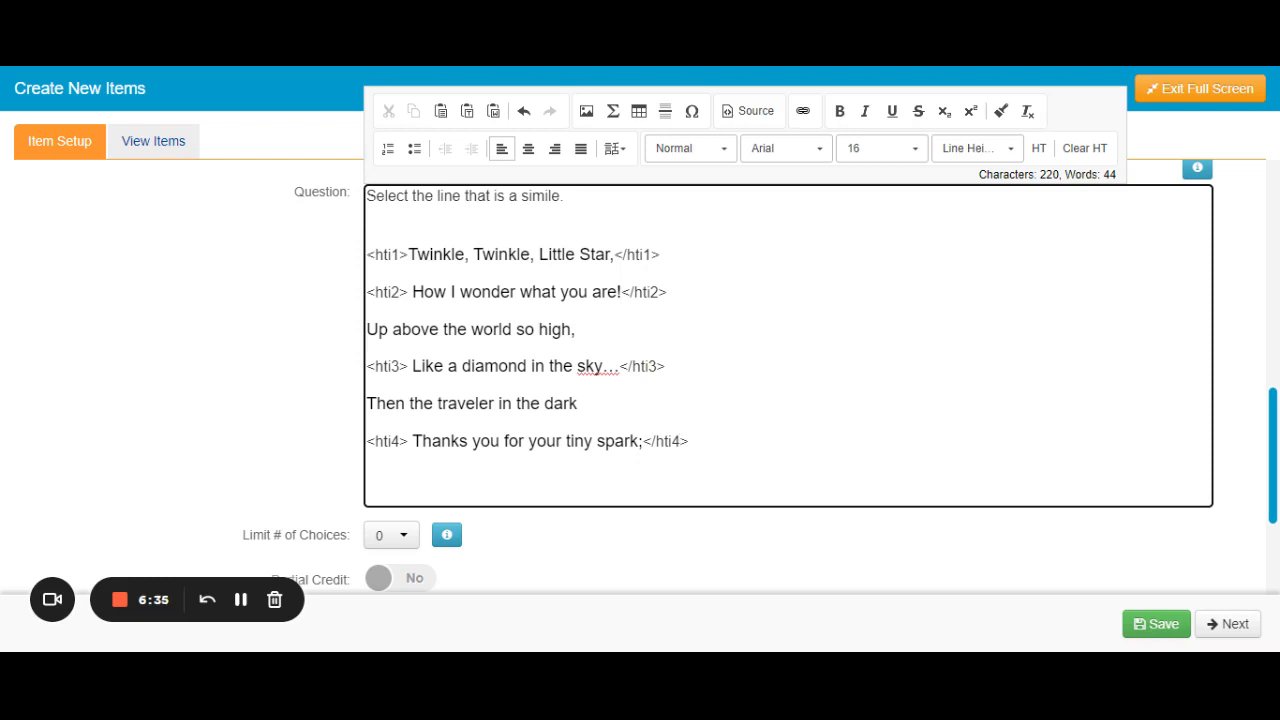
{"action": "left_click", "coordinate": [561, 196]}
{"action": "key", "text": "shift+Left"}
{"action": "key", "text": "shift+Left"}
{"action": "key", "text": "shift+Left"}
{"action": "key", "text": "shift+Left"}
{"action": "key", "text": "shift+Left"}
{"action": "key", "text": "shift+Left"}
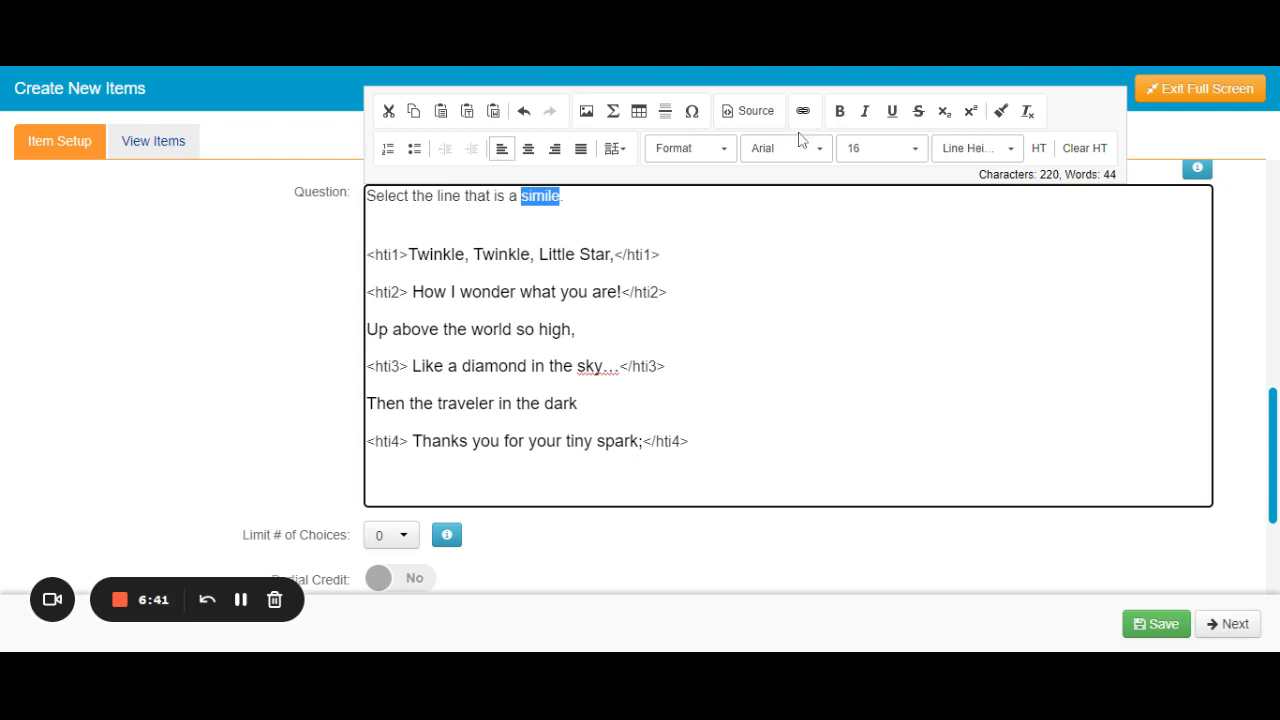
{"action": "left_click", "coordinate": [839, 111]}
{"action": "left_click", "coordinate": [891, 111]}
{"action": "left_click", "coordinate": [661, 259]}
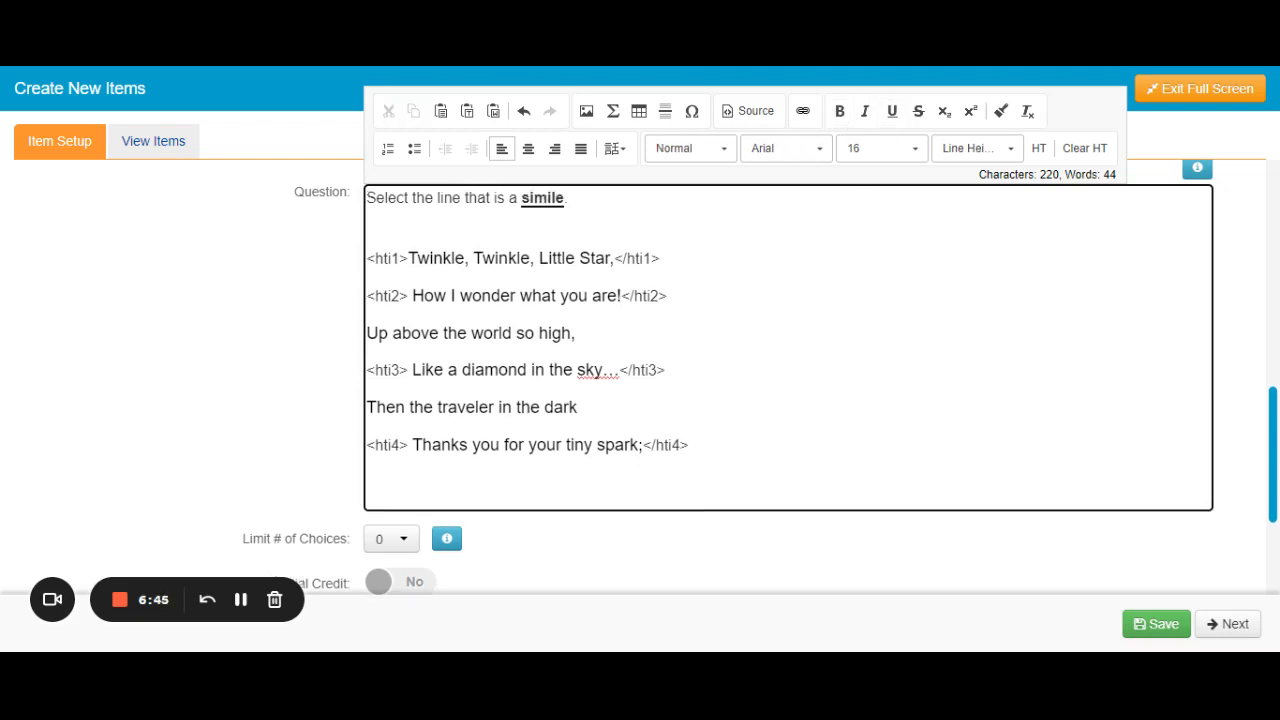
- Generate the hot text identifiers from the tagged lines of the poem
{"action": "scroll", "coordinate": [694, 389], "scroll_direction": "down", "scroll_amount": 2}
{"action": "left_click", "coordinate": [167, 333]}
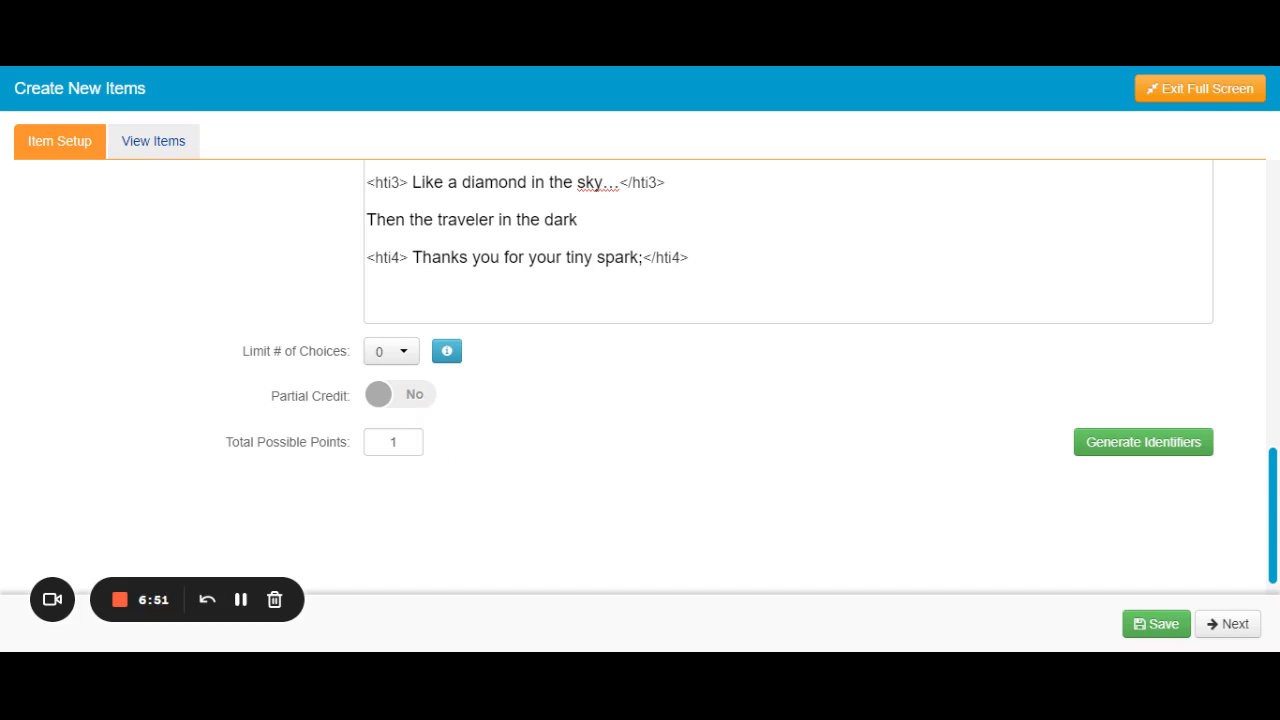
{"action": "left_click", "coordinate": [396, 442]}
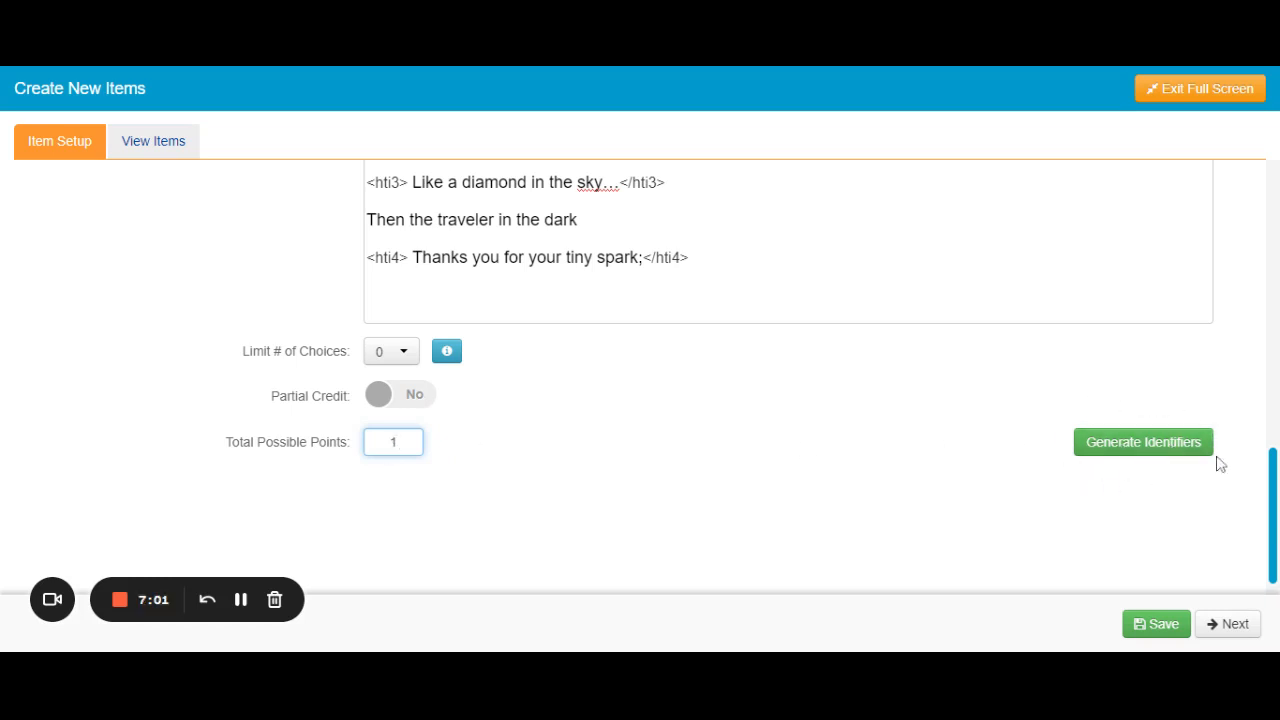
{"action": "left_click", "coordinate": [1118, 449]}
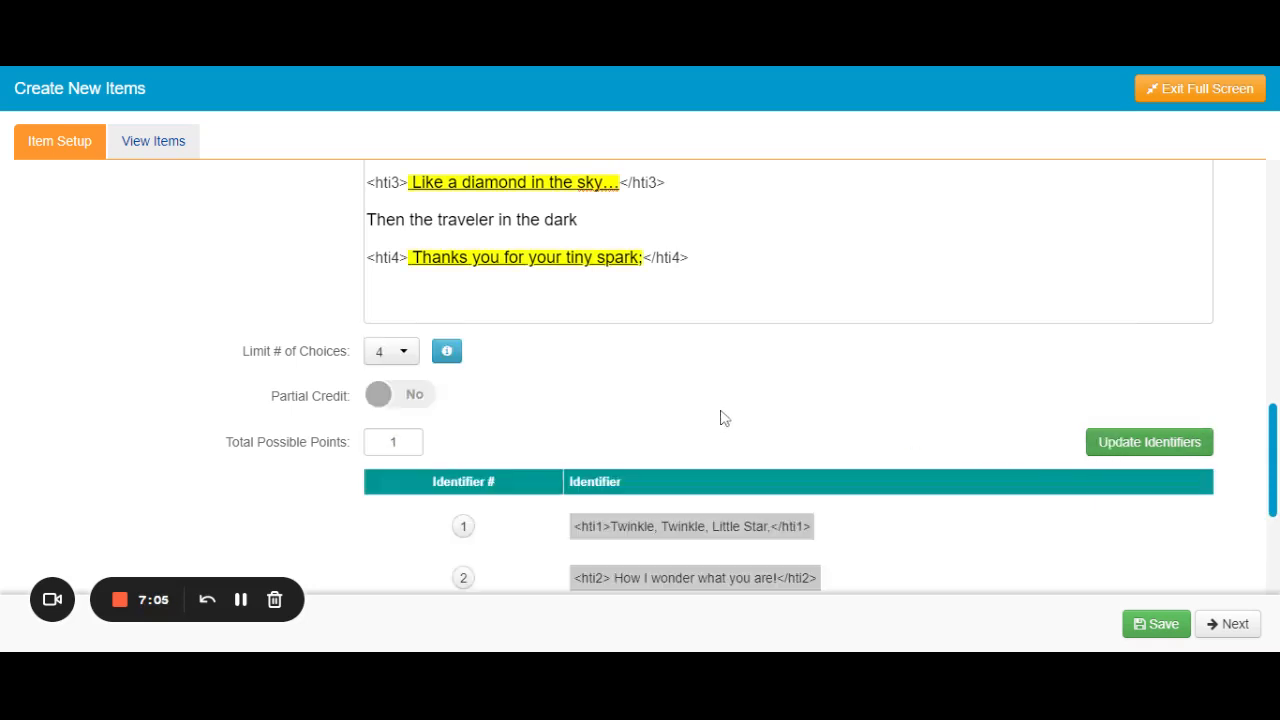
- Mark identifier 3, "Like a diamond in the sky…", as the correct answer
{"action": "scroll", "coordinate": [723, 417], "scroll_direction": "up", "scroll_amount": 2}
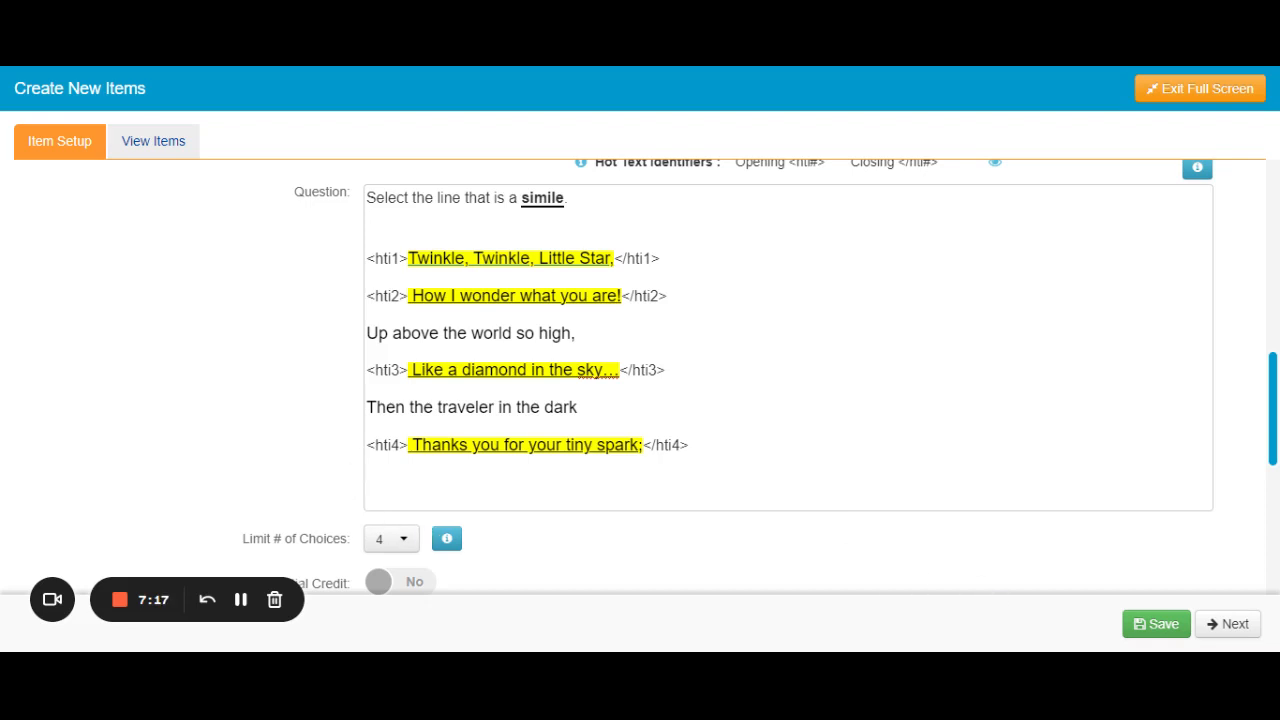
{"action": "scroll", "coordinate": [1006, 350], "scroll_direction": "up", "scroll_amount": 4}
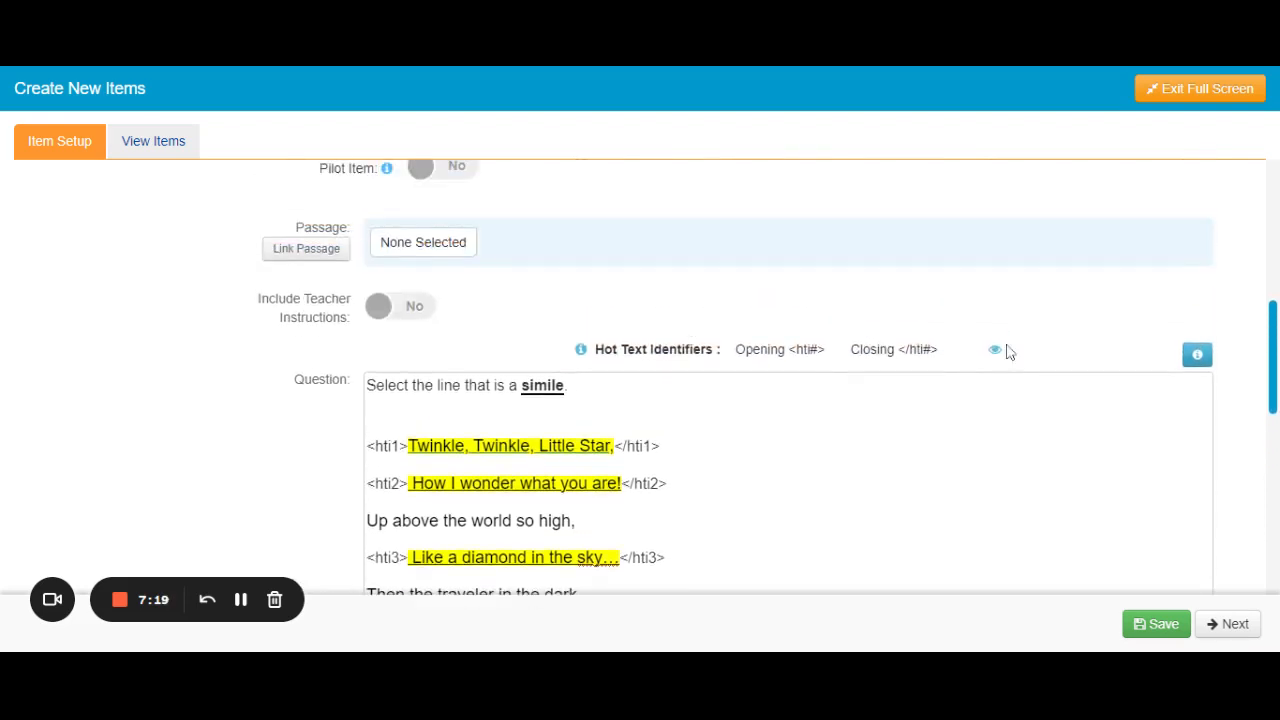
{"action": "scroll", "coordinate": [1006, 350], "scroll_direction": "down", "scroll_amount": 2}
{"action": "scroll", "coordinate": [1142, 524], "scroll_direction": "down", "scroll_amount": 2}
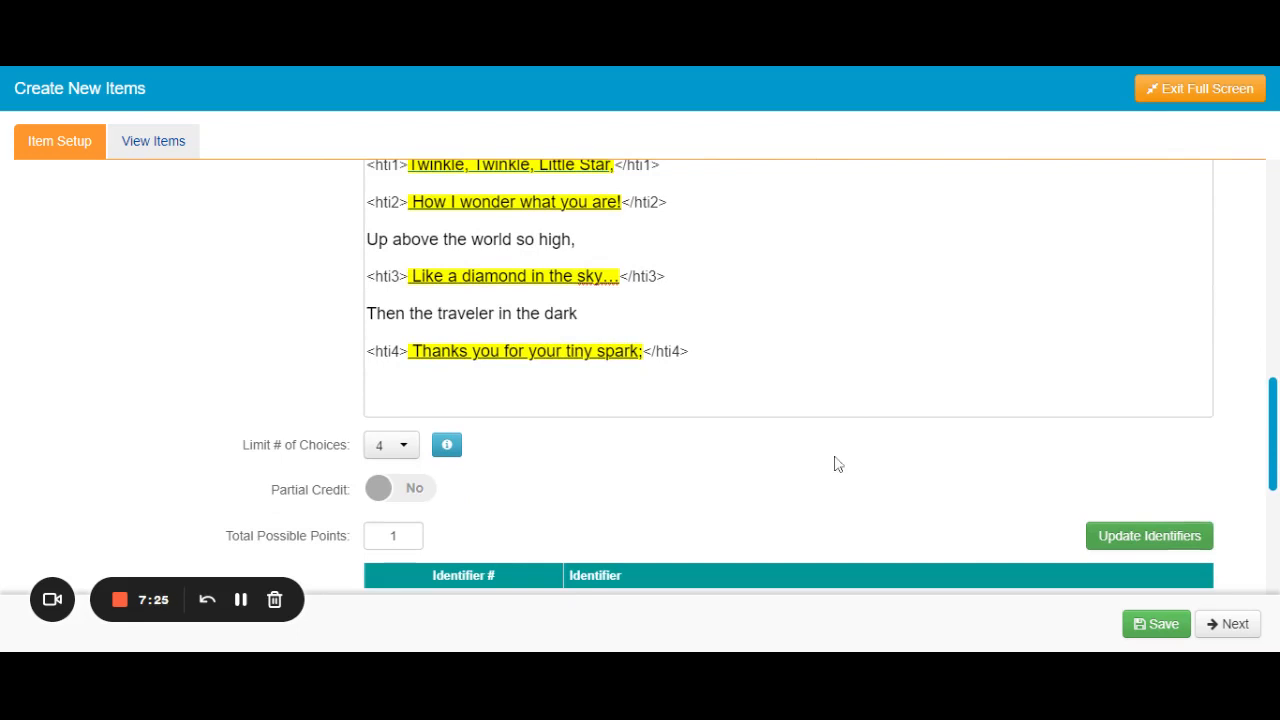
{"action": "scroll", "coordinate": [709, 474], "scroll_direction": "down", "scroll_amount": 2}
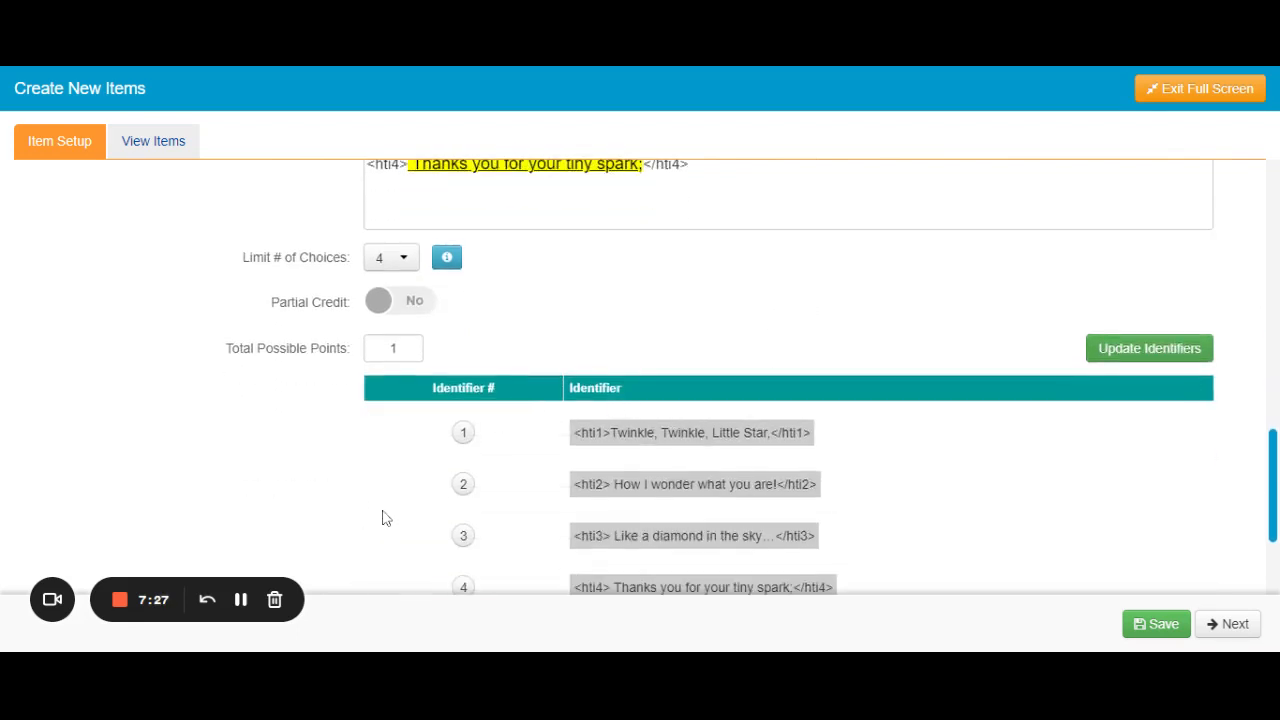
{"action": "scroll", "coordinate": [380, 517], "scroll_direction": "down", "scroll_amount": 1}
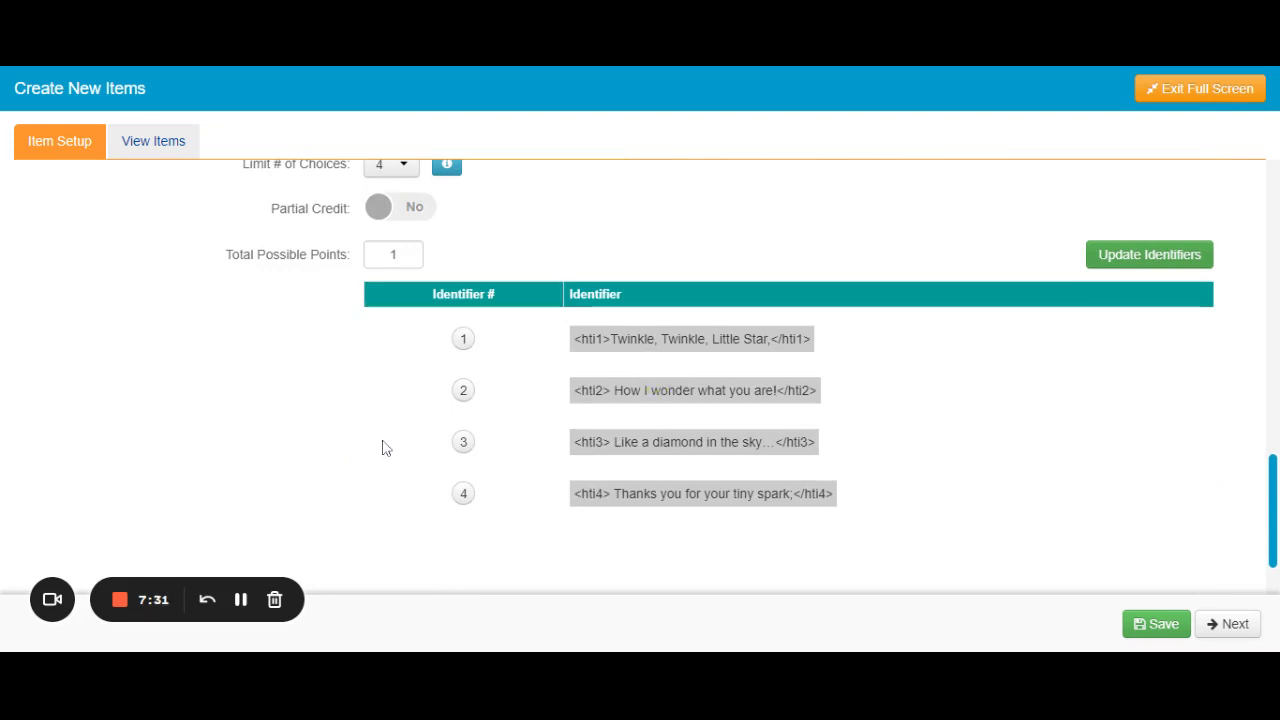
{"action": "left_click", "coordinate": [463, 443]}
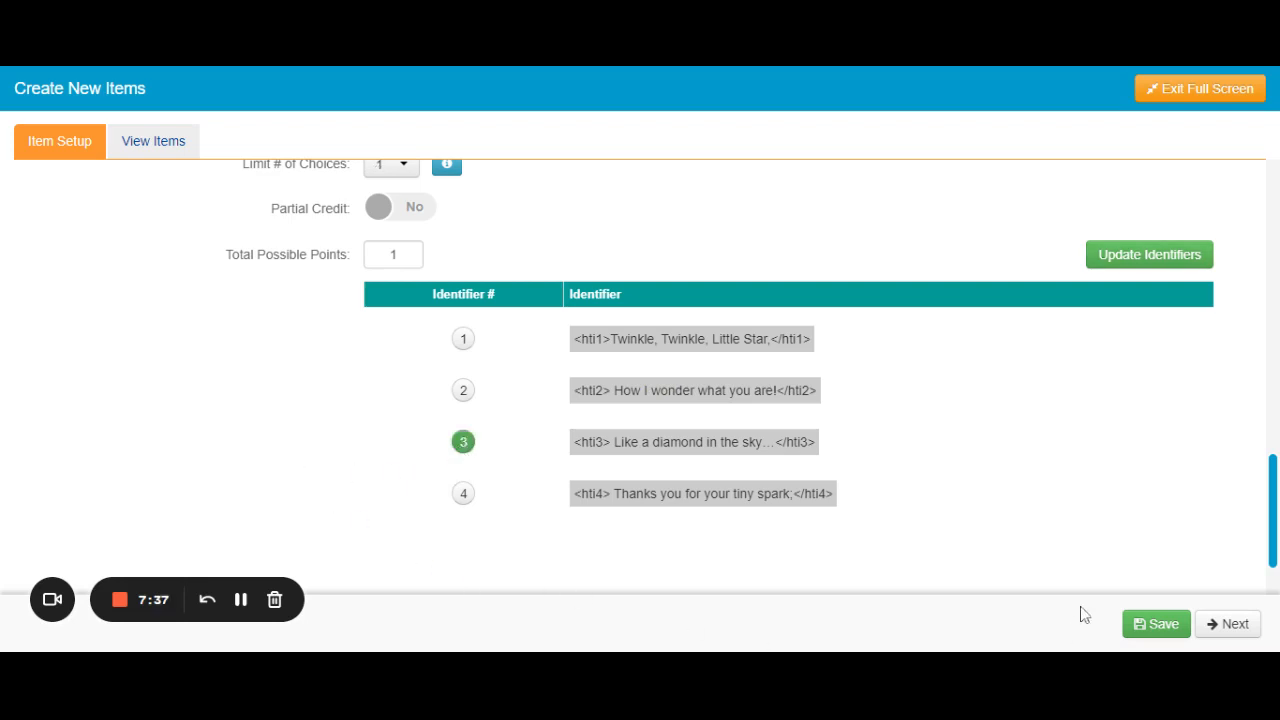
- Try to continue to the next stage, rename the item as Moving Beyond_HT_Question2 and try to save it
{"action": "left_click", "coordinate": [1228, 624]}
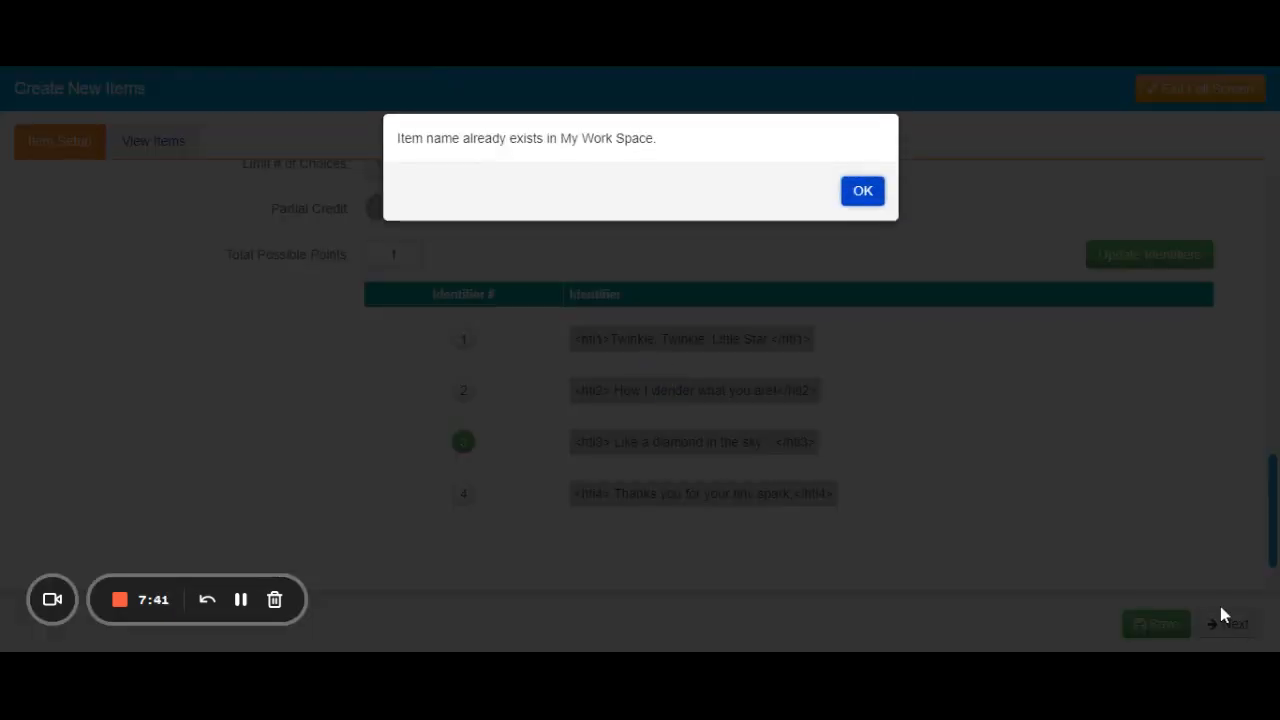
{"action": "left_click", "coordinate": [876, 195]}
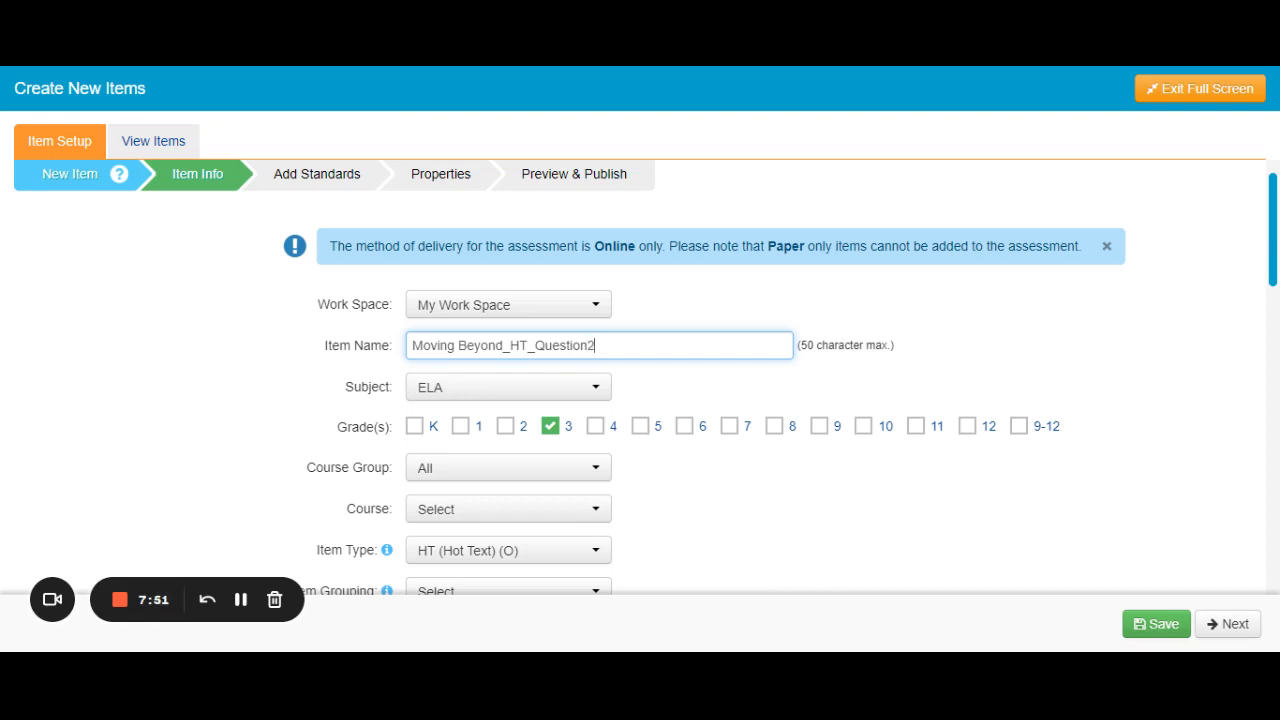
{"action": "scroll", "coordinate": [1182, 570], "scroll_direction": "down", "scroll_amount": 1}
{"action": "left_click", "coordinate": [1164, 622]}
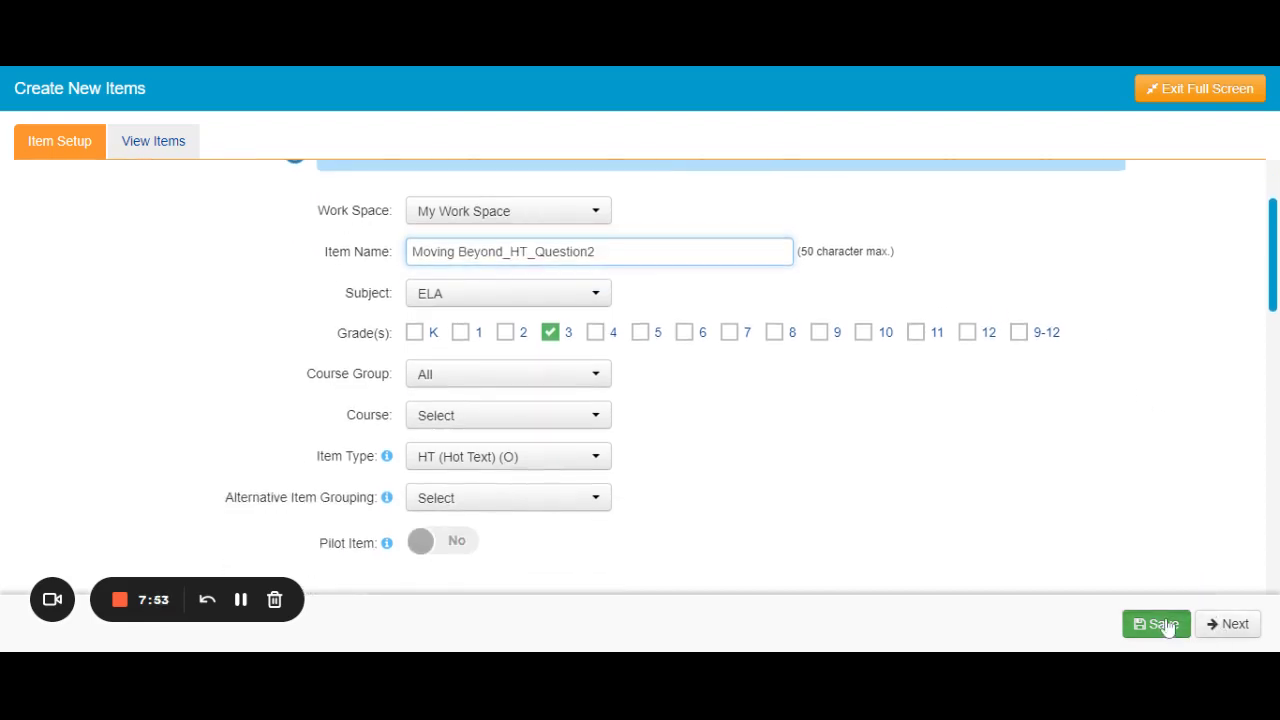
{"action": "left_click", "coordinate": [863, 192]}
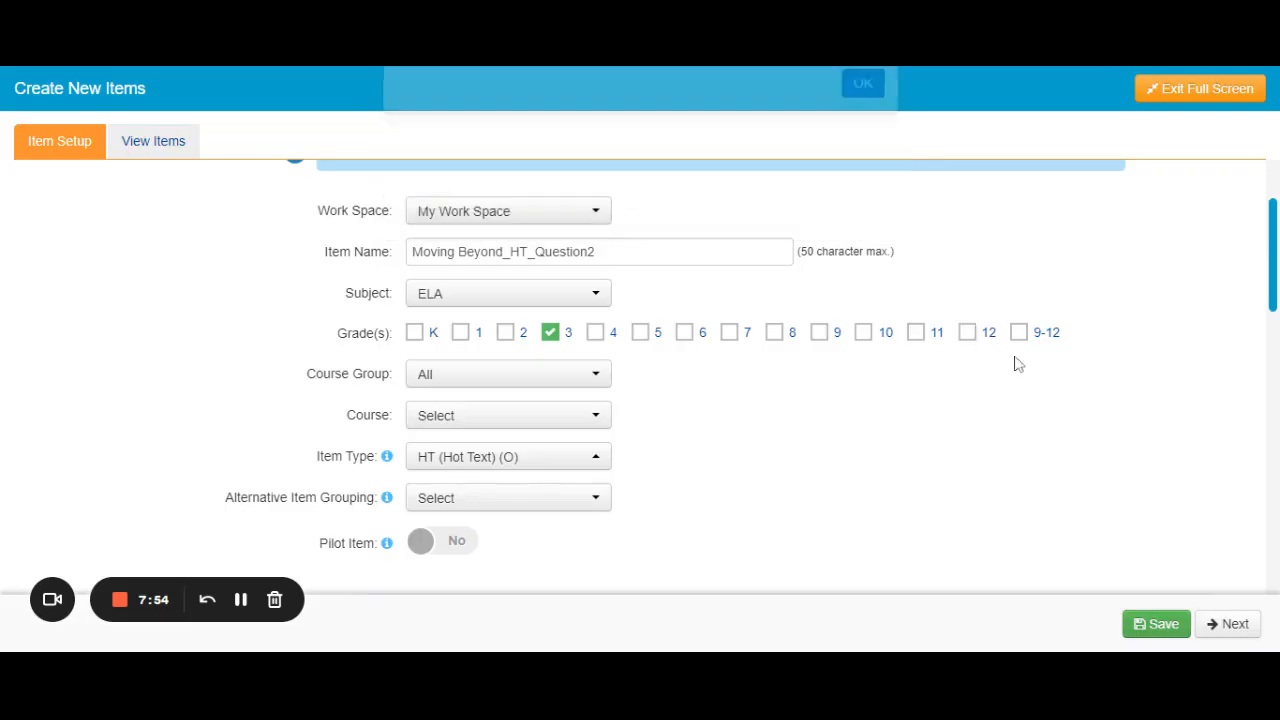
- Update the identifiers and save the item with identifier 3, "Like a diamond in the sky…", as the correct answer
{"action": "scroll", "coordinate": [1014, 363], "scroll_direction": "down", "scroll_amount": 9}
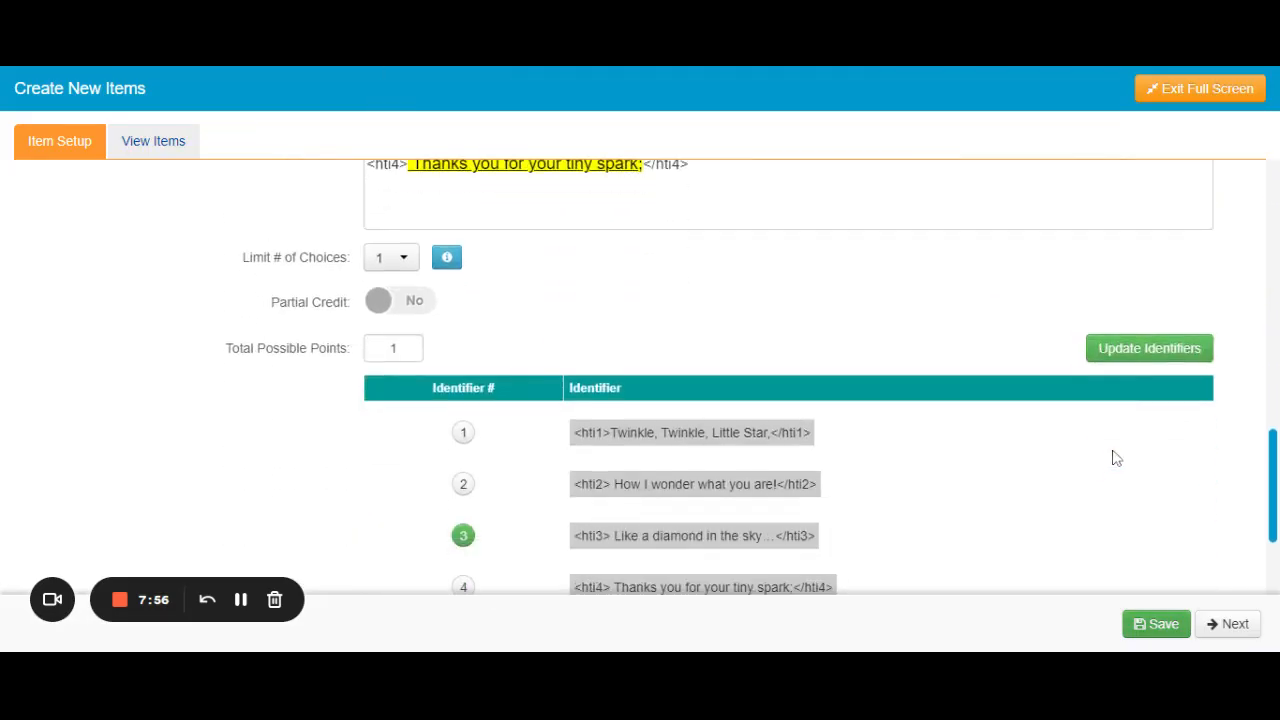
{"action": "left_click", "coordinate": [1157, 356]}
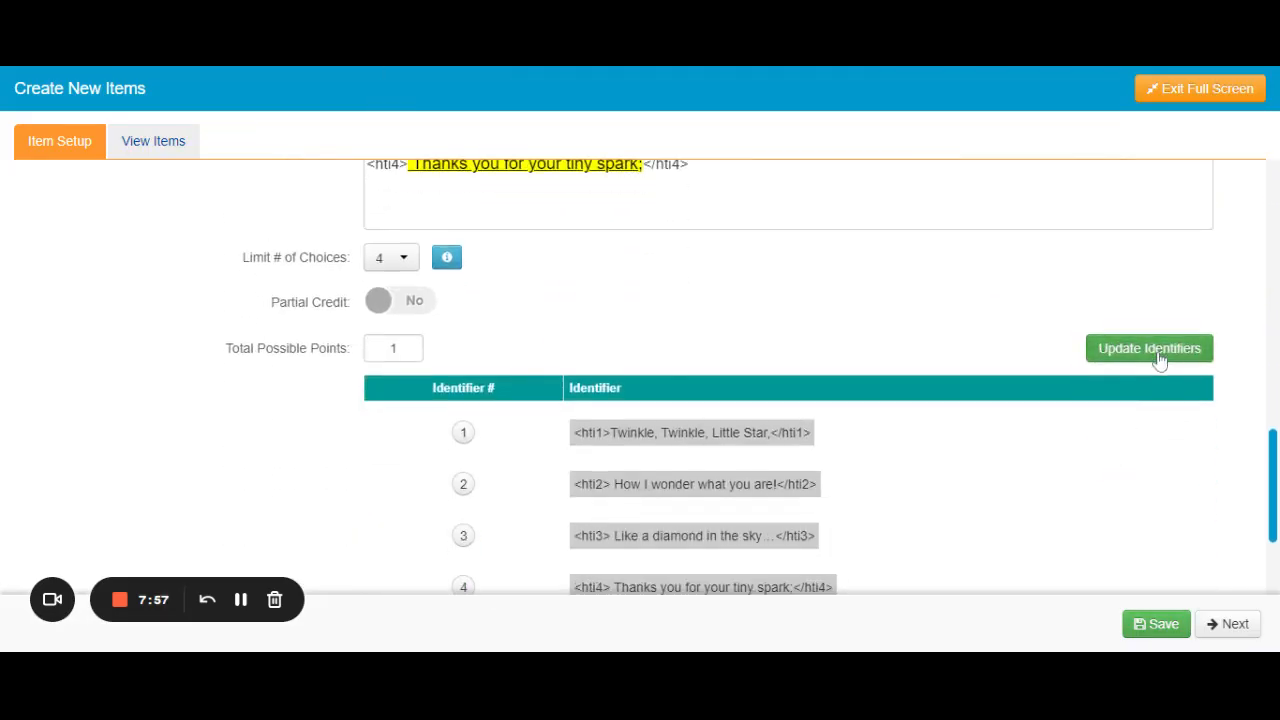
{"action": "left_click", "coordinate": [463, 535]}
{"action": "left_click", "coordinate": [1161, 625]}
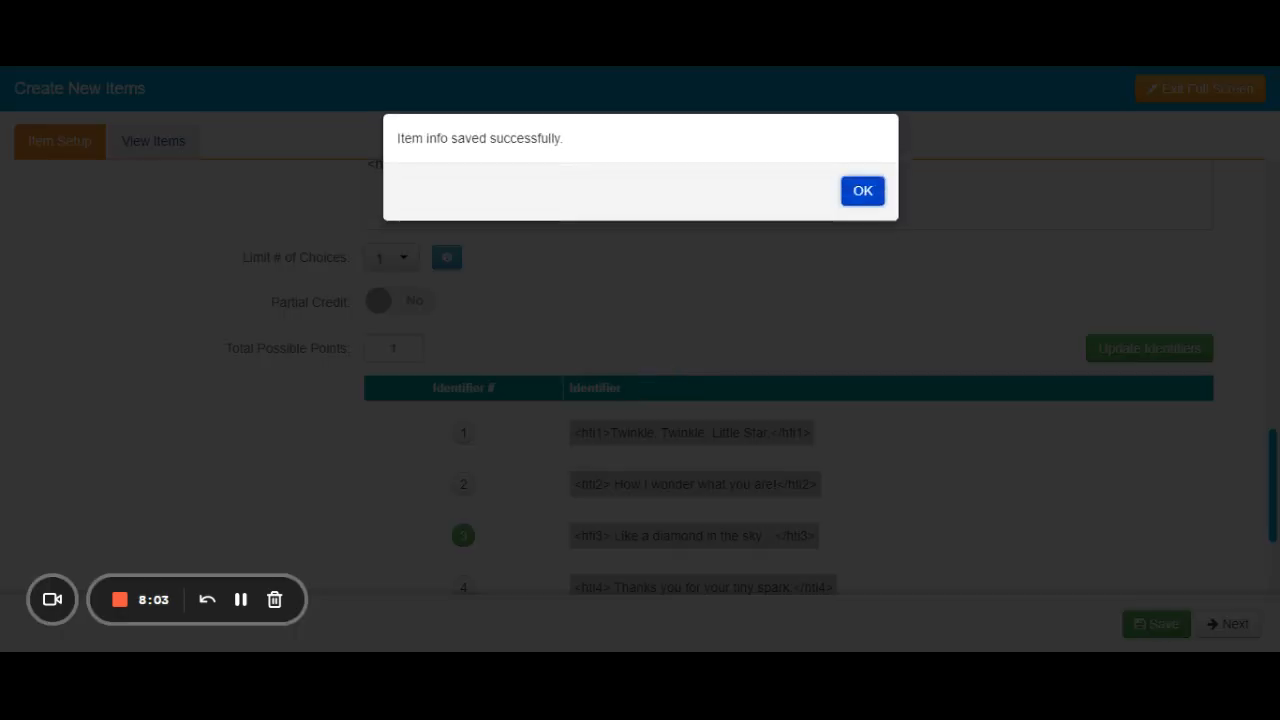
{"action": "left_click", "coordinate": [859, 191]}
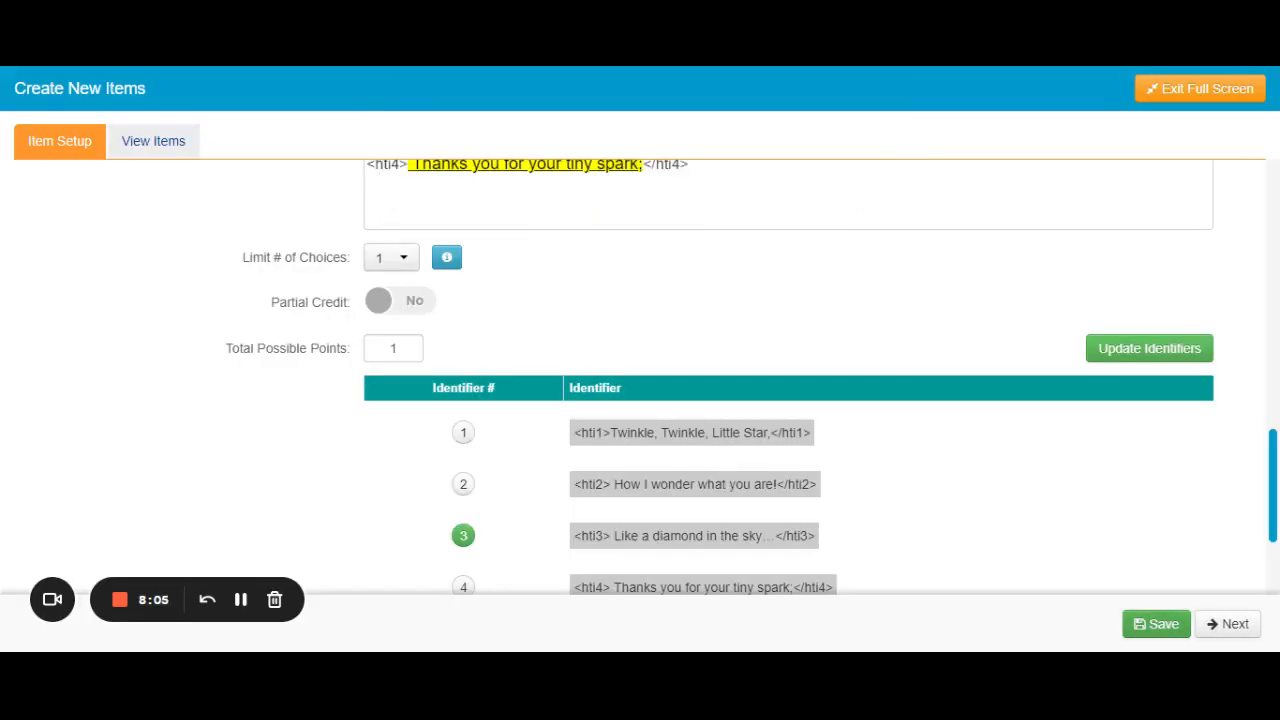
- Align the item to standard LA.3.RL.4 from AZ ELA 2016, Reading: Literature, Grade 3
{"action": "left_click", "coordinate": [1226, 623]}
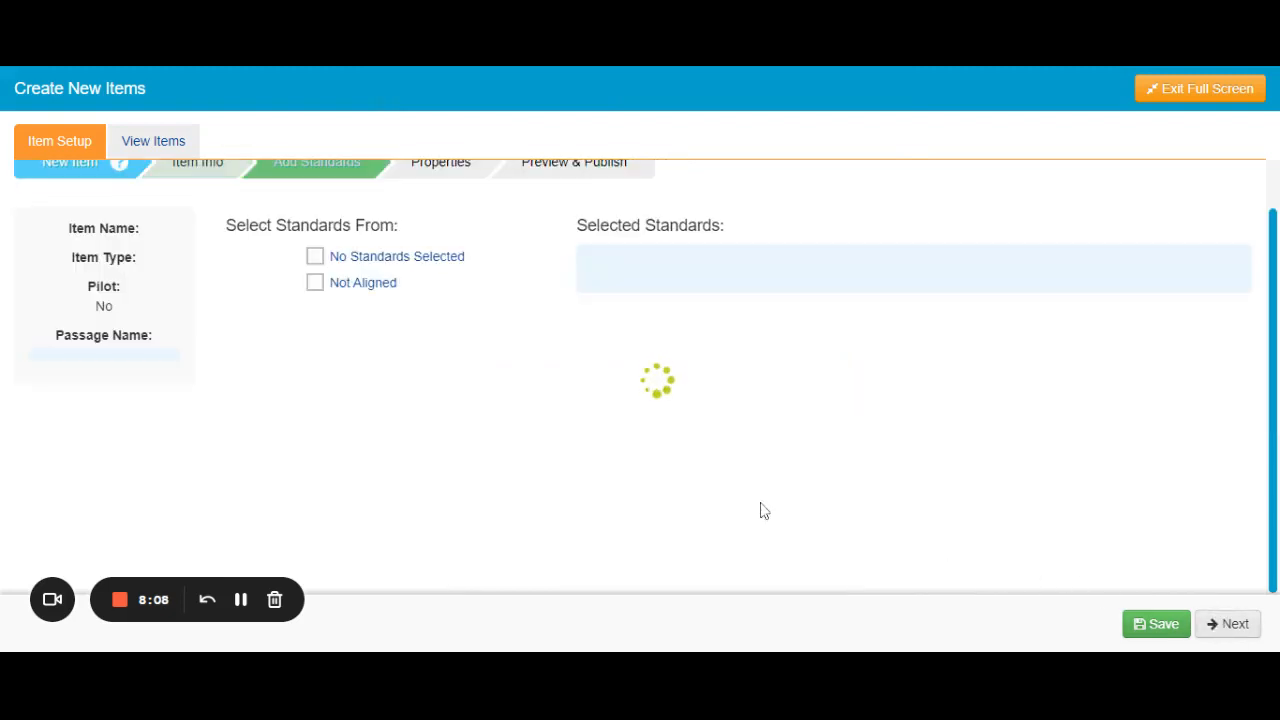
{"action": "scroll", "coordinate": [780, 505], "scroll_direction": "down", "scroll_amount": 1}
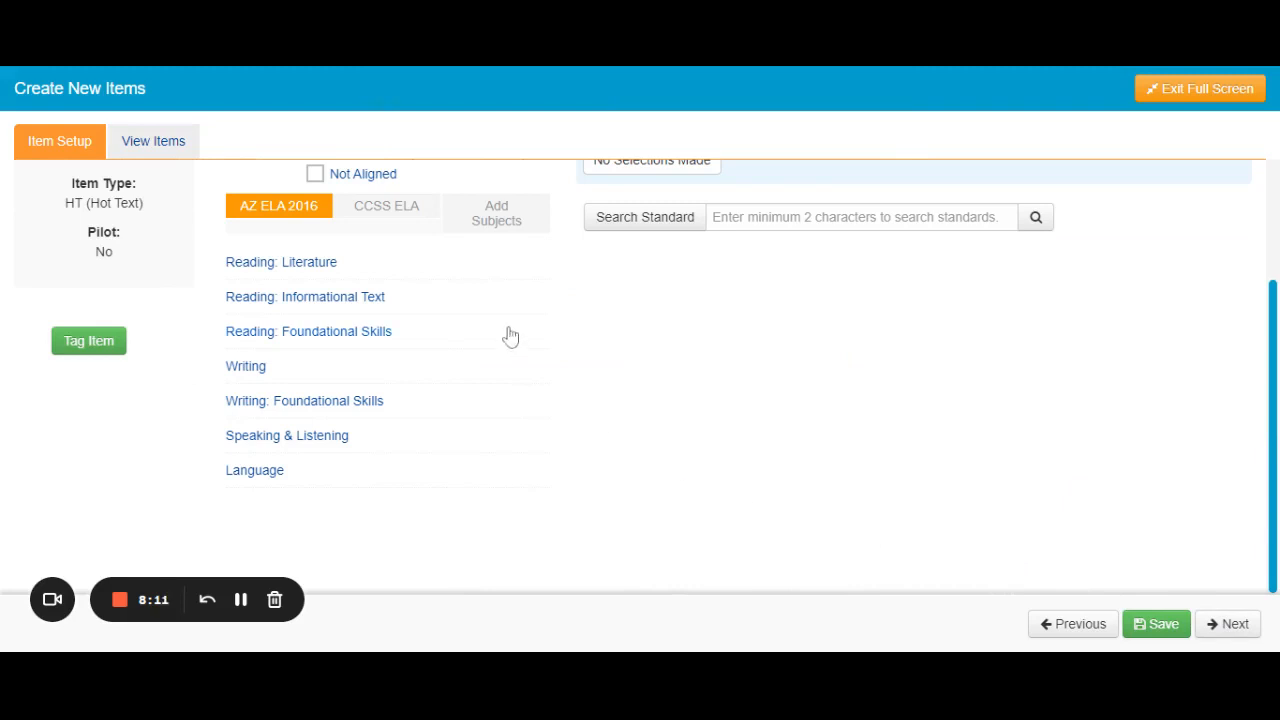
{"action": "scroll", "coordinate": [620, 350], "scroll_direction": "up", "scroll_amount": 2}
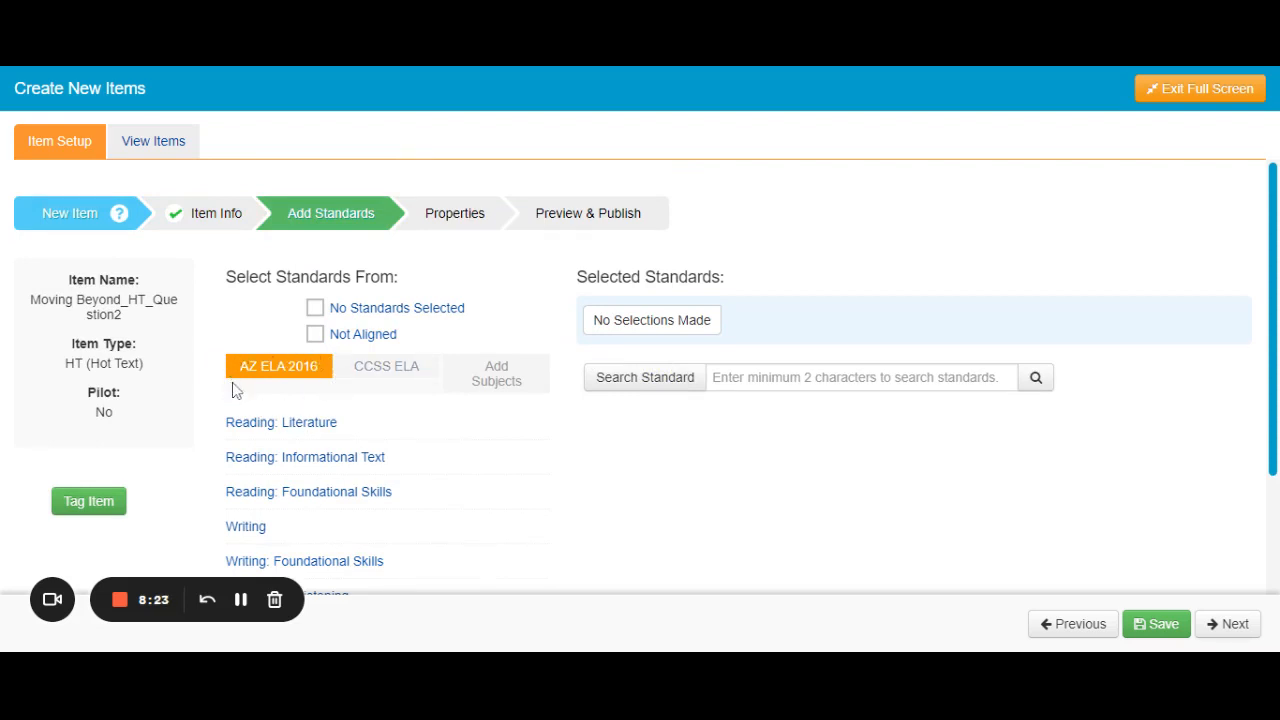
{"action": "left_click", "coordinate": [265, 424]}
{"action": "scroll", "coordinate": [350, 415], "scroll_direction": "down", "scroll_amount": 1}
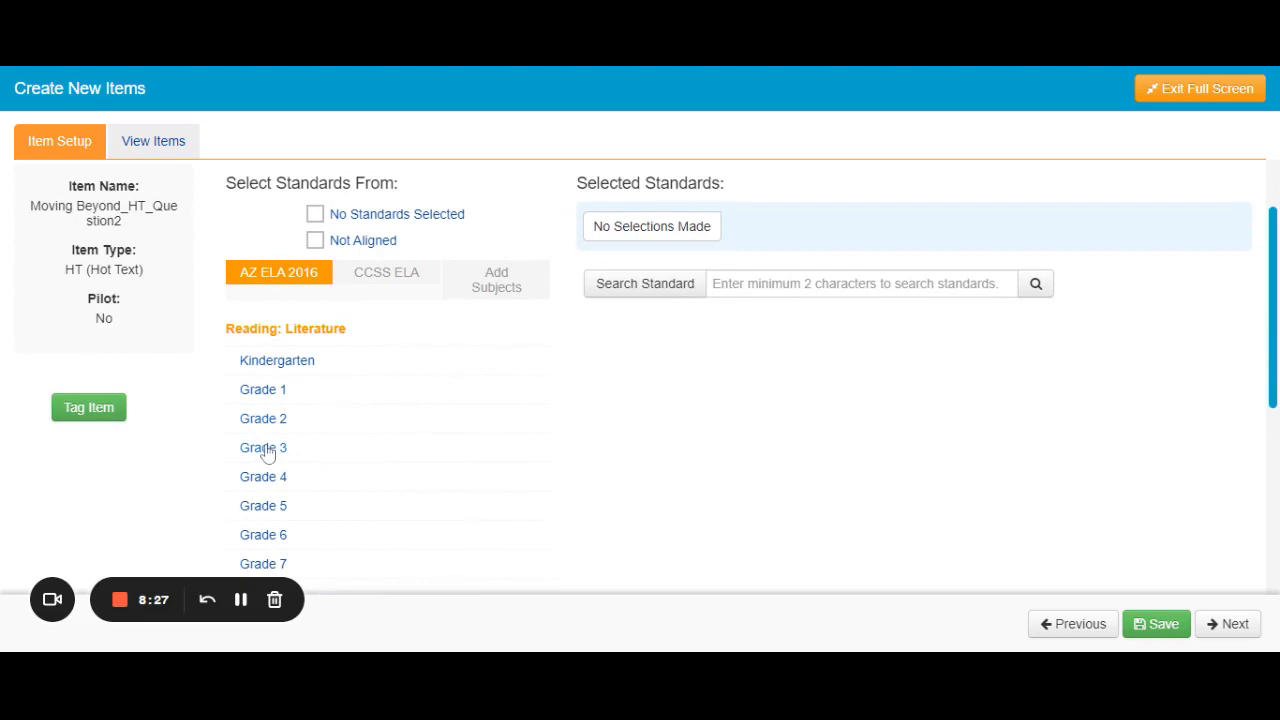
{"action": "left_click", "coordinate": [268, 451]}
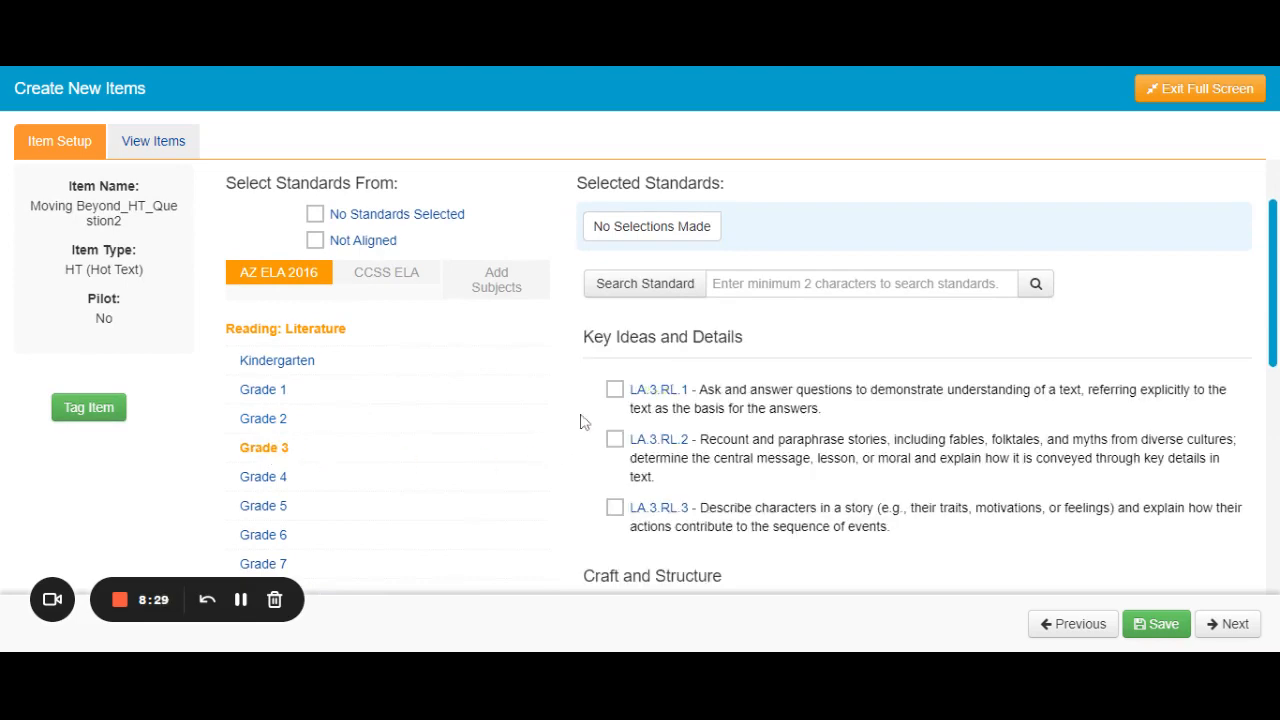
{"action": "scroll", "coordinate": [585, 421], "scroll_direction": "down", "scroll_amount": 1}
{"action": "scroll", "coordinate": [582, 422], "scroll_direction": "down", "scroll_amount": 1}
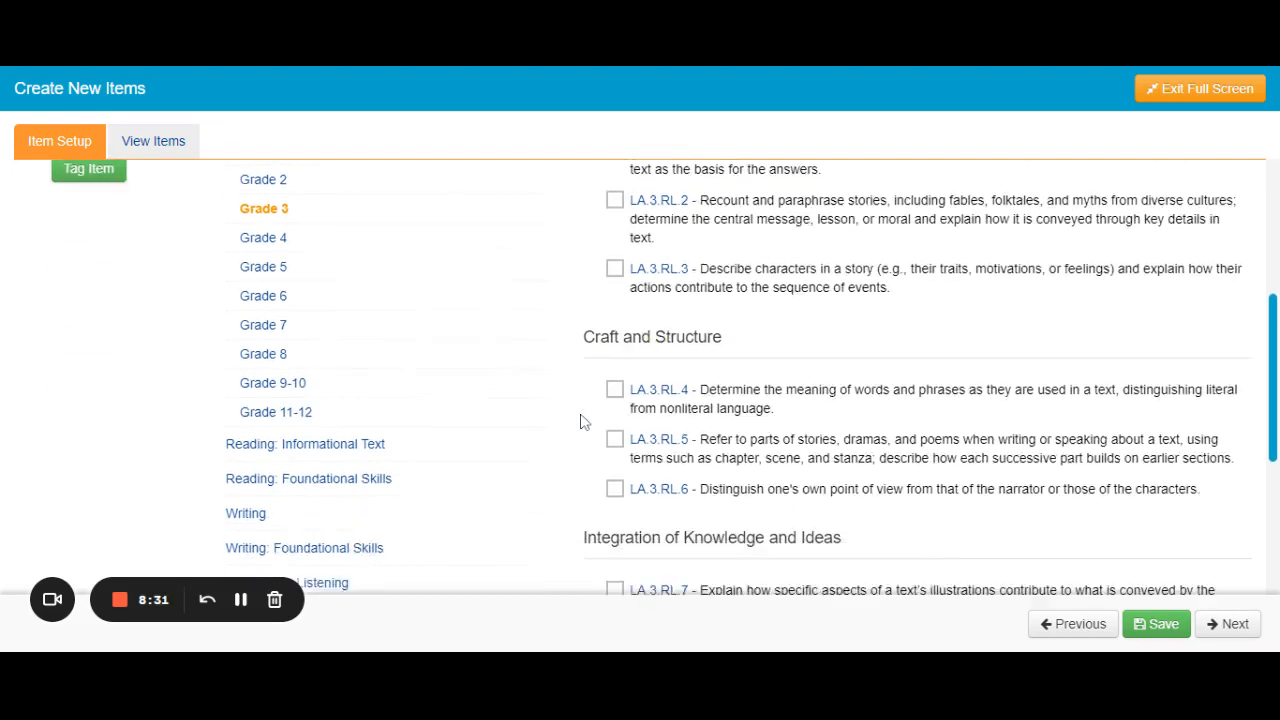
{"action": "scroll", "coordinate": [582, 422], "scroll_direction": "down", "scroll_amount": 1}
{"action": "left_click", "coordinate": [616, 350]}
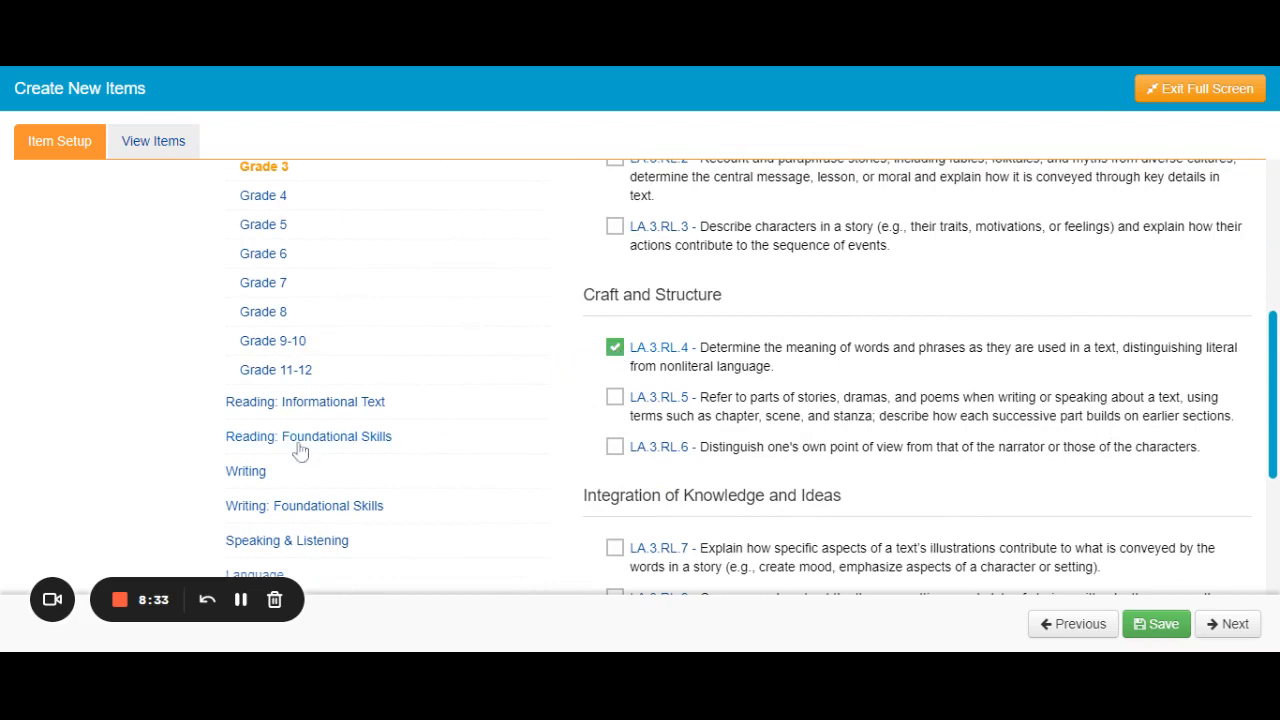
- Continue to the item's properties and review the available online tools
{"action": "left_click", "coordinate": [1219, 626]}
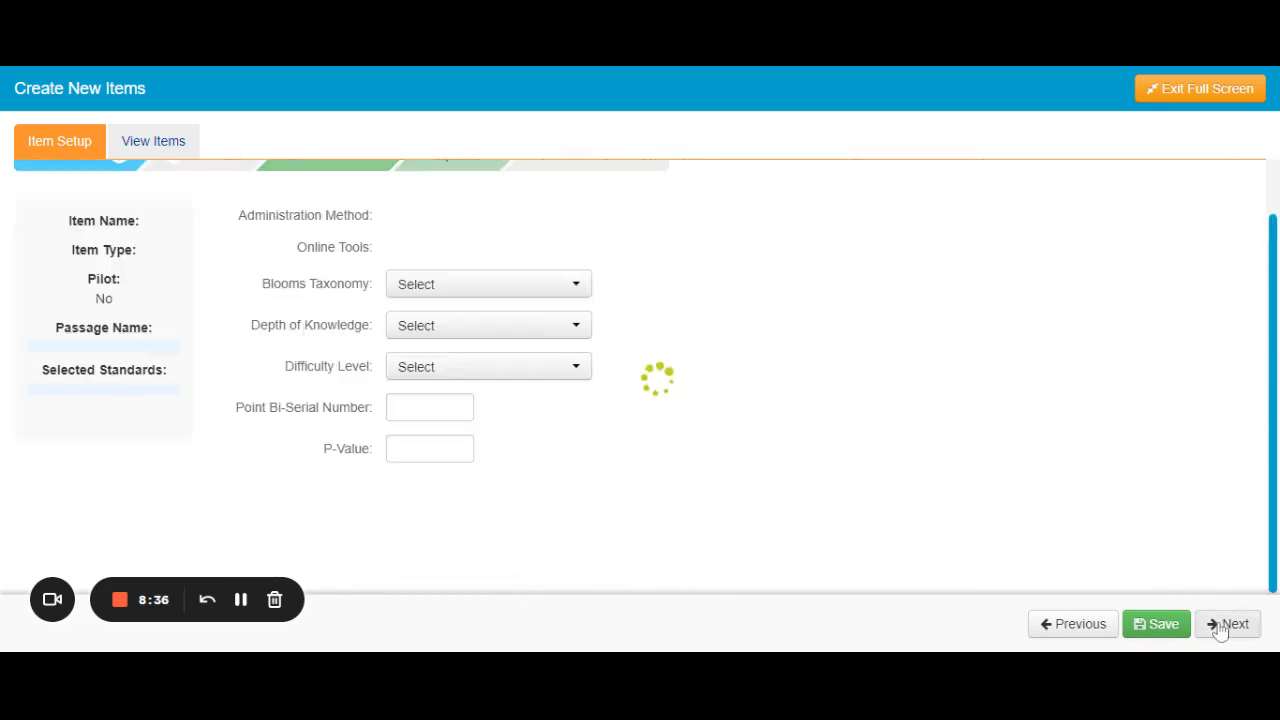
{"action": "scroll", "coordinate": [809, 443], "scroll_direction": "up", "scroll_amount": 5}
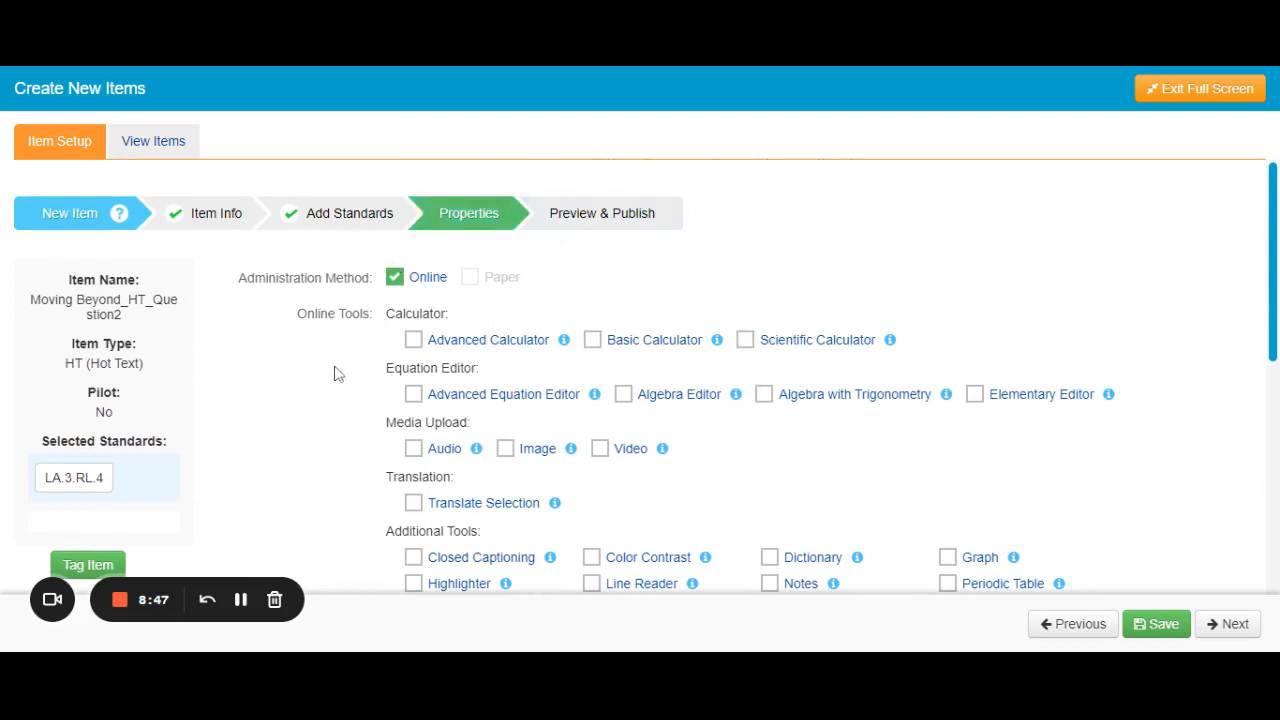
{"action": "scroll", "coordinate": [310, 520], "scroll_direction": "down", "scroll_amount": 3}
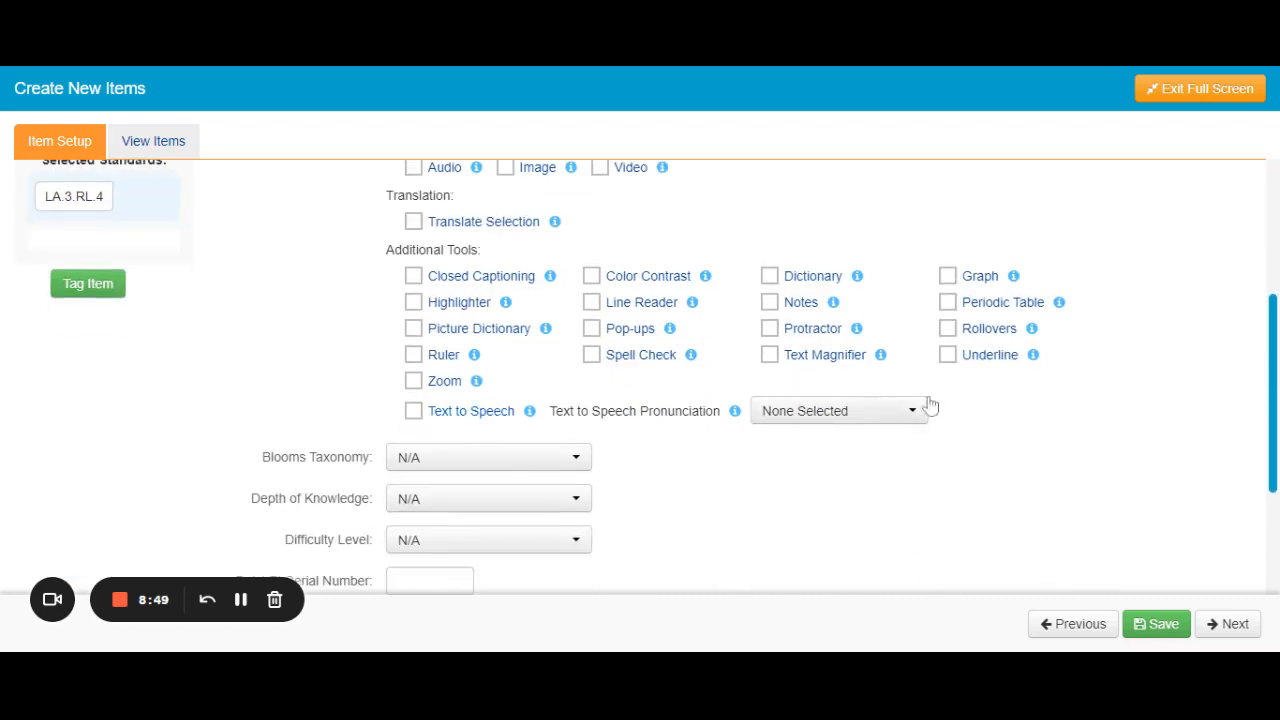
- Examine the item's online tools and the options for Blooms Taxonomy, Depth of Knowledge and additional properties
{"action": "scroll", "coordinate": [1180, 364], "scroll_direction": "up", "scroll_amount": 1}
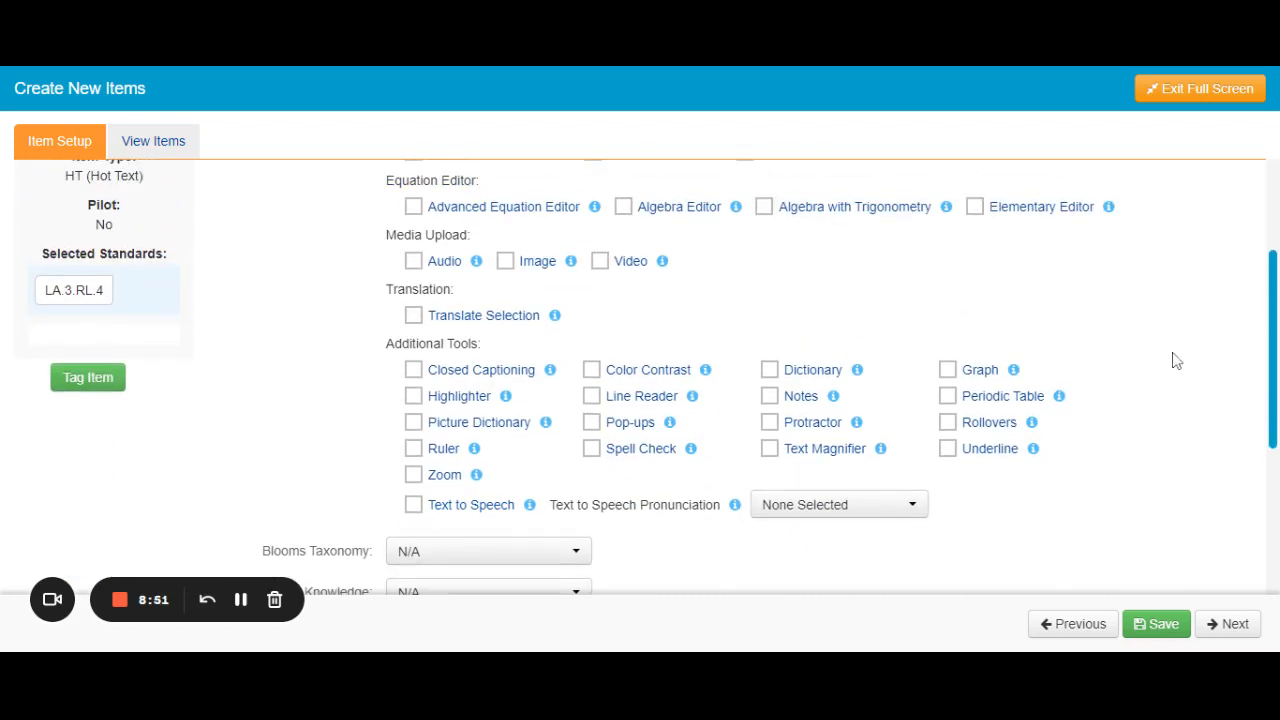
{"action": "scroll", "coordinate": [1172, 360], "scroll_direction": "up", "scroll_amount": 1}
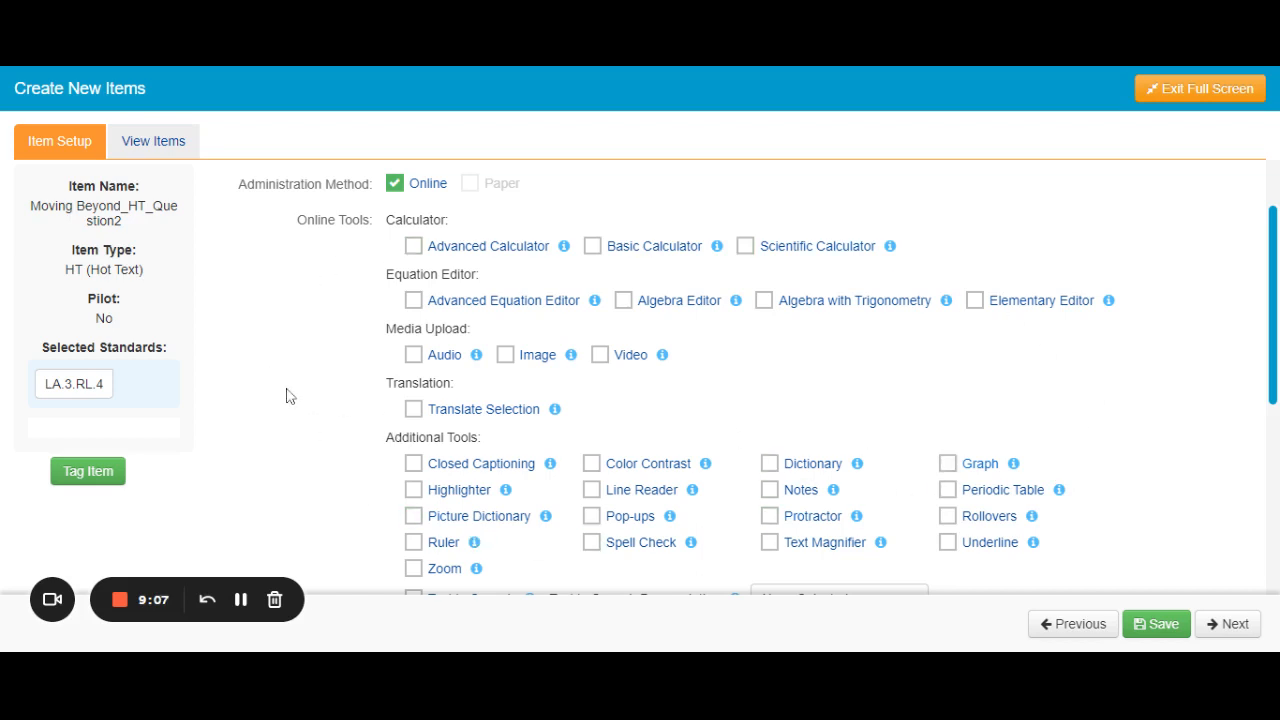
{"action": "scroll", "coordinate": [285, 395], "scroll_direction": "down", "scroll_amount": 2}
{"action": "scroll", "coordinate": [314, 356], "scroll_direction": "down", "scroll_amount": 2}
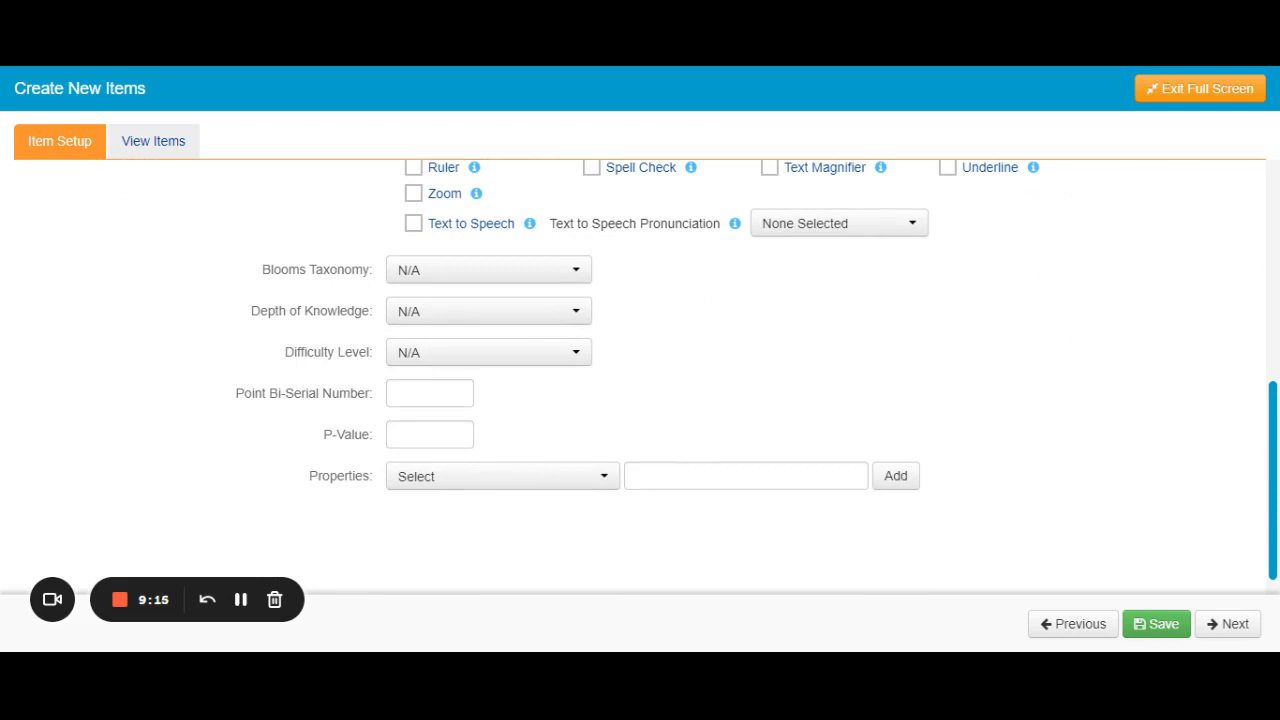
{"action": "left_click", "coordinate": [446, 270]}
{"action": "left_click", "coordinate": [446, 270]}
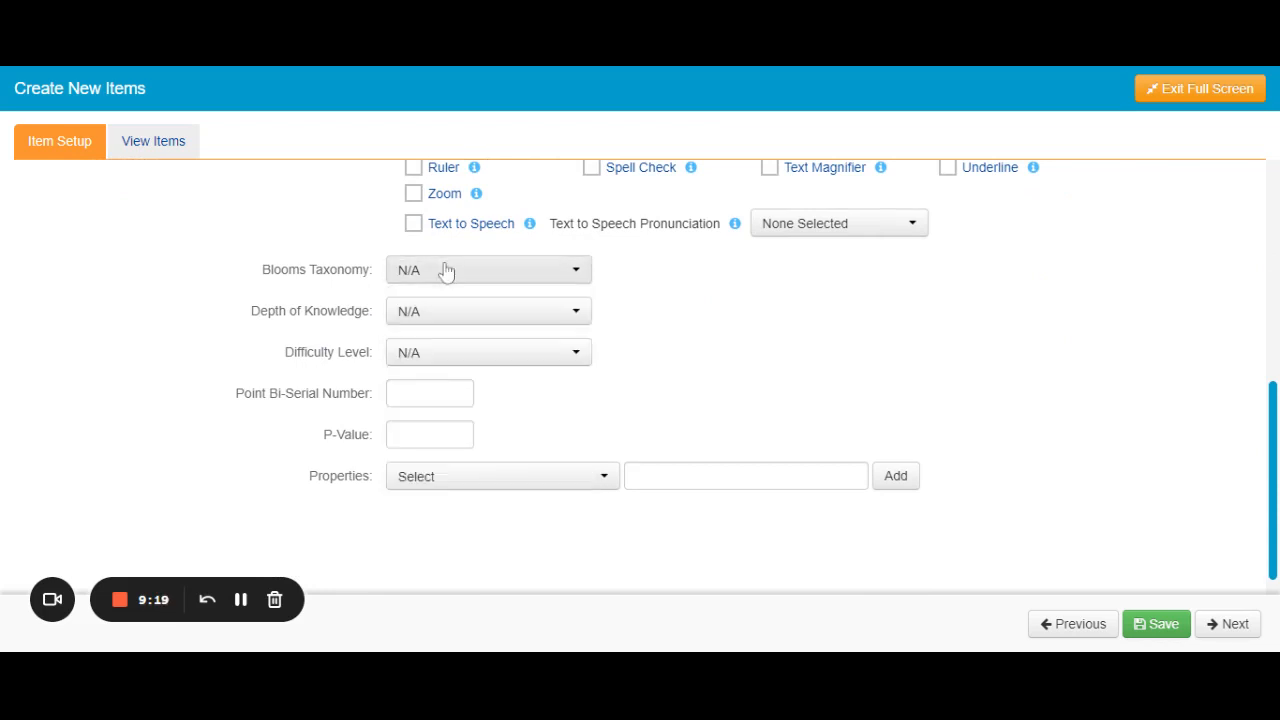
{"action": "left_click", "coordinate": [467, 311]}
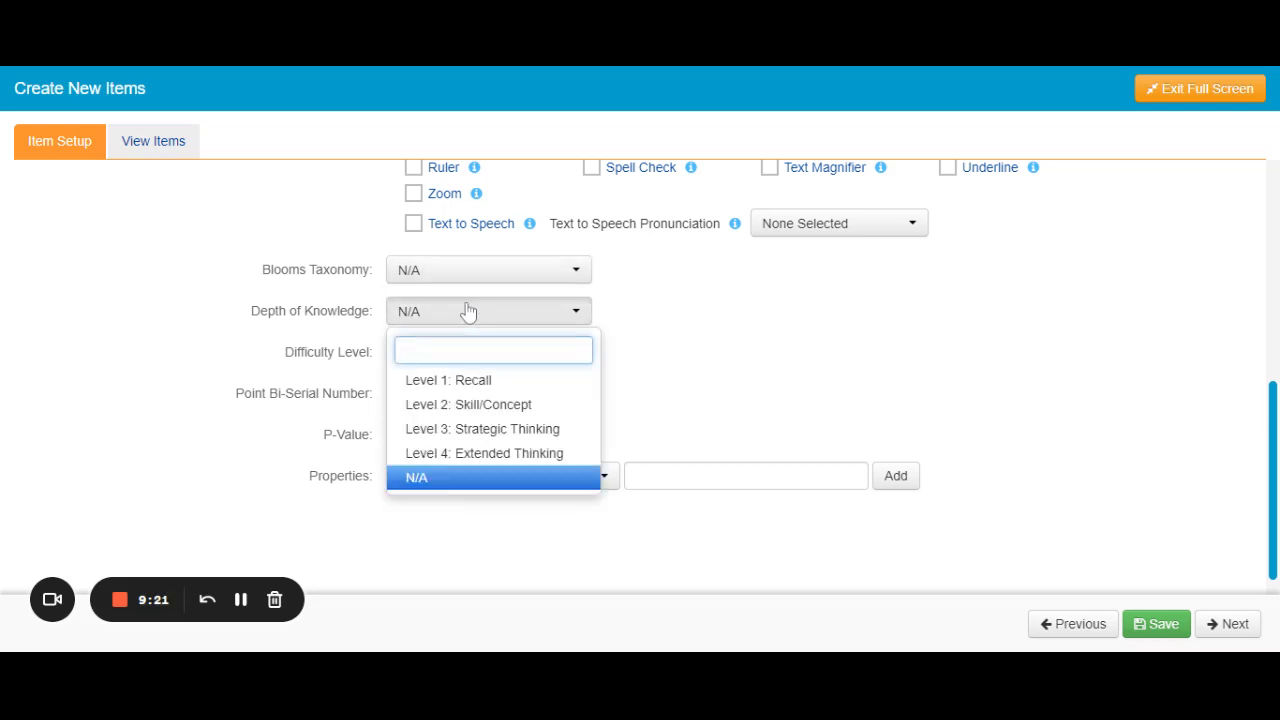
{"action": "left_click", "coordinate": [751, 340]}
{"action": "left_click", "coordinate": [552, 481]}
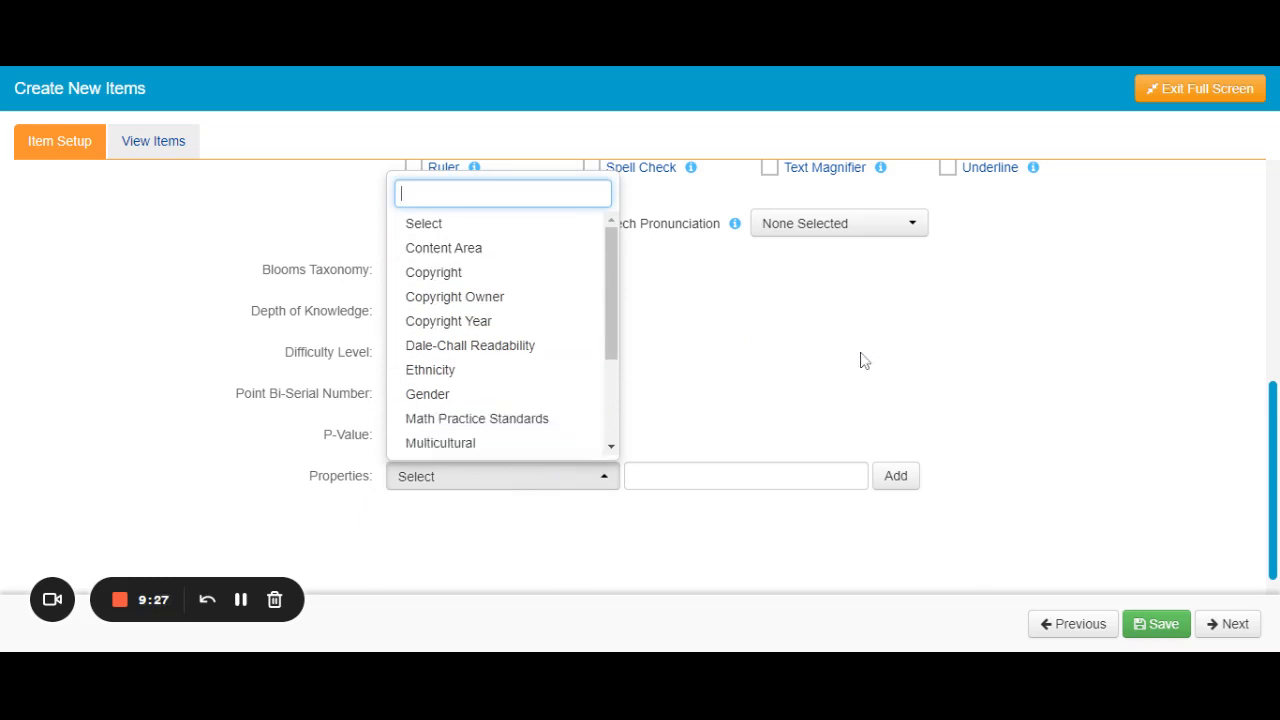
{"action": "left_click", "coordinate": [1068, 328]}
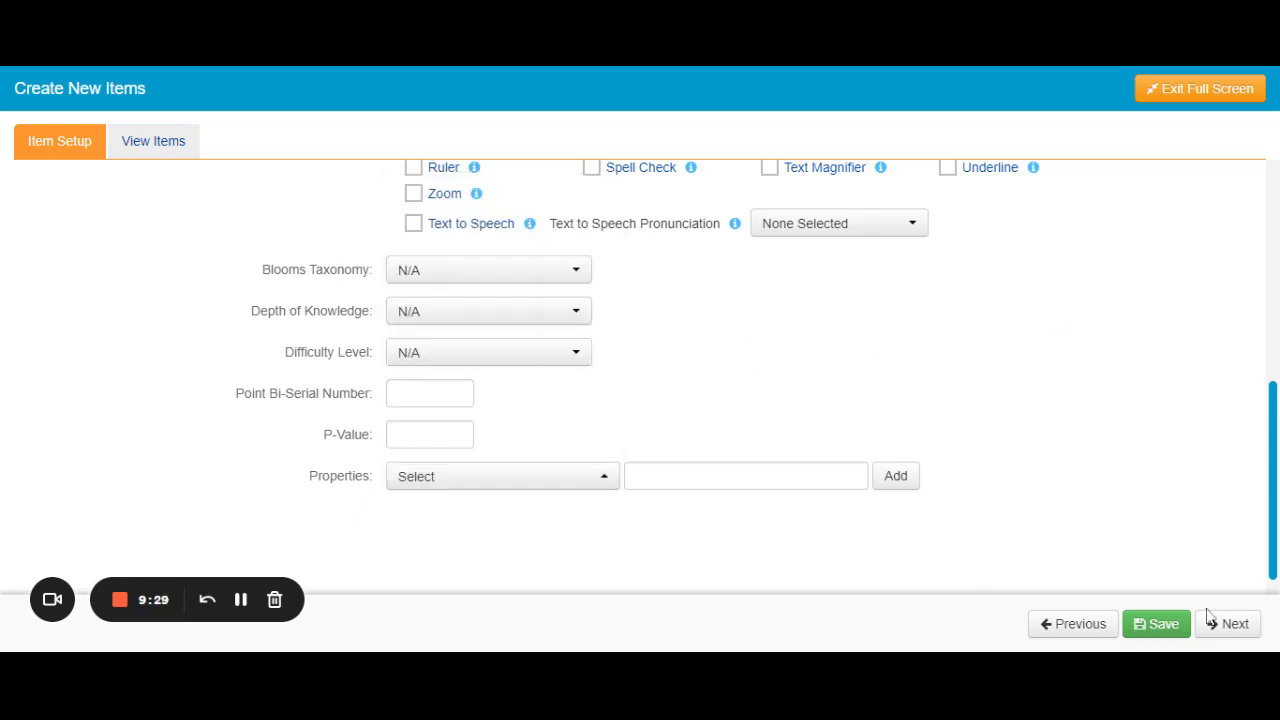
- Save the item's properties and continue to the Preview & Publish stage
{"action": "left_click", "coordinate": [1170, 626]}
{"action": "left_click", "coordinate": [1170, 626]}
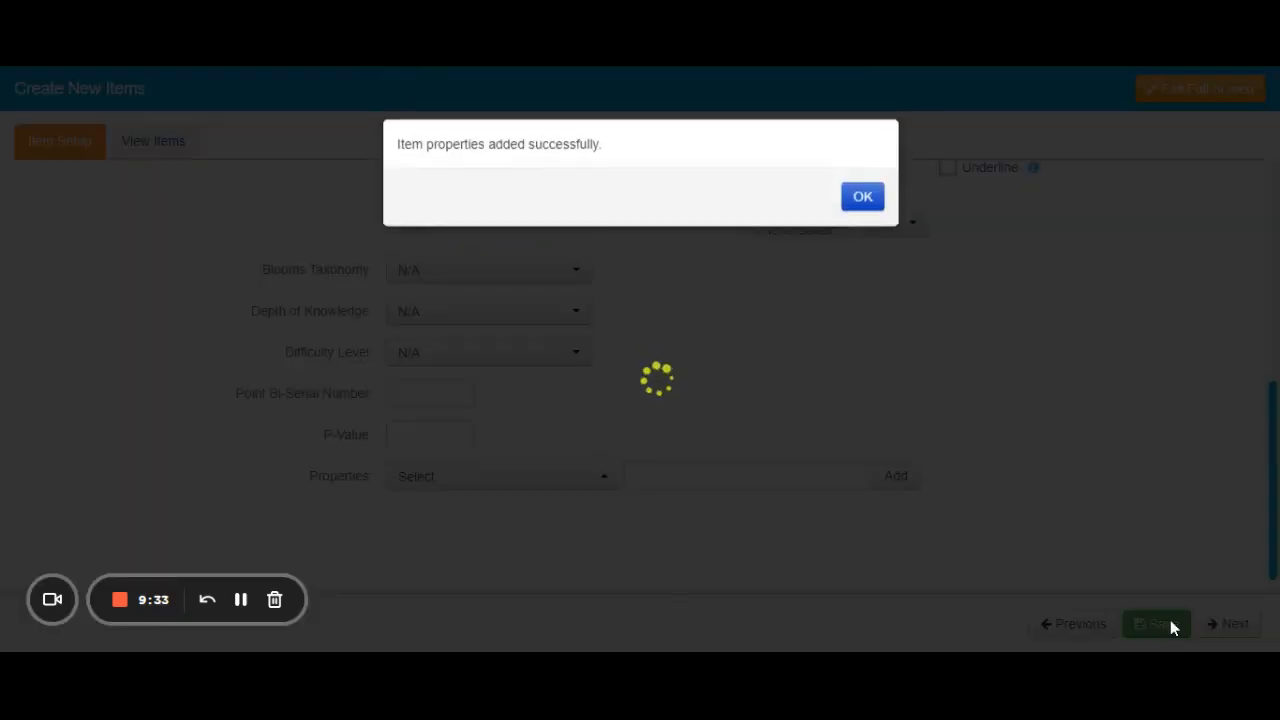
{"action": "left_click", "coordinate": [857, 192]}
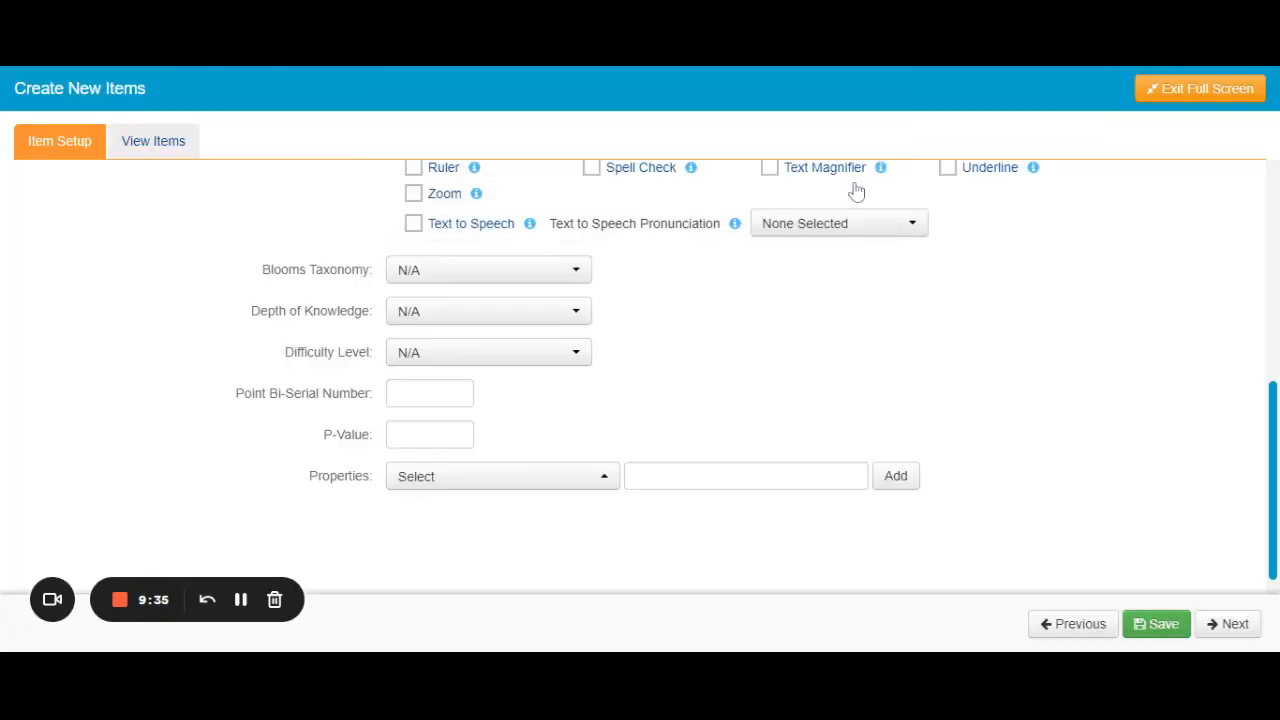
{"action": "scroll", "coordinate": [1117, 486], "scroll_direction": "up", "scroll_amount": 10}
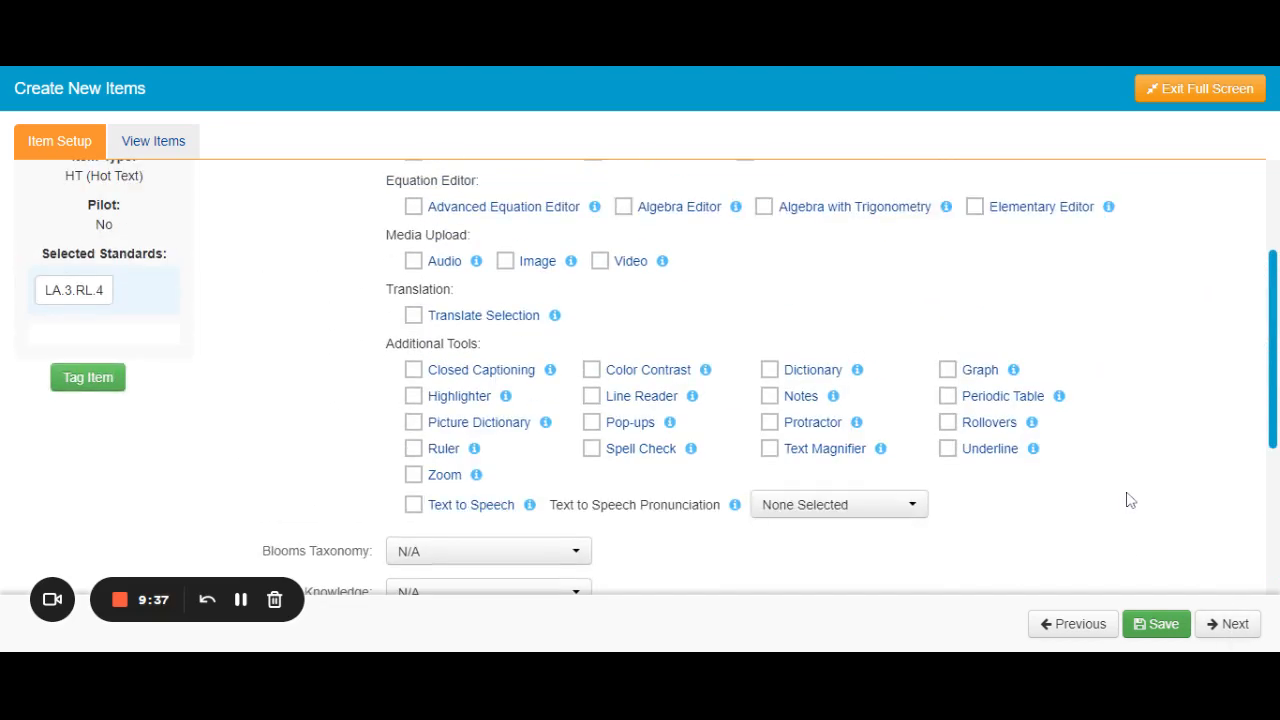
{"action": "left_click", "coordinate": [1234, 626]}
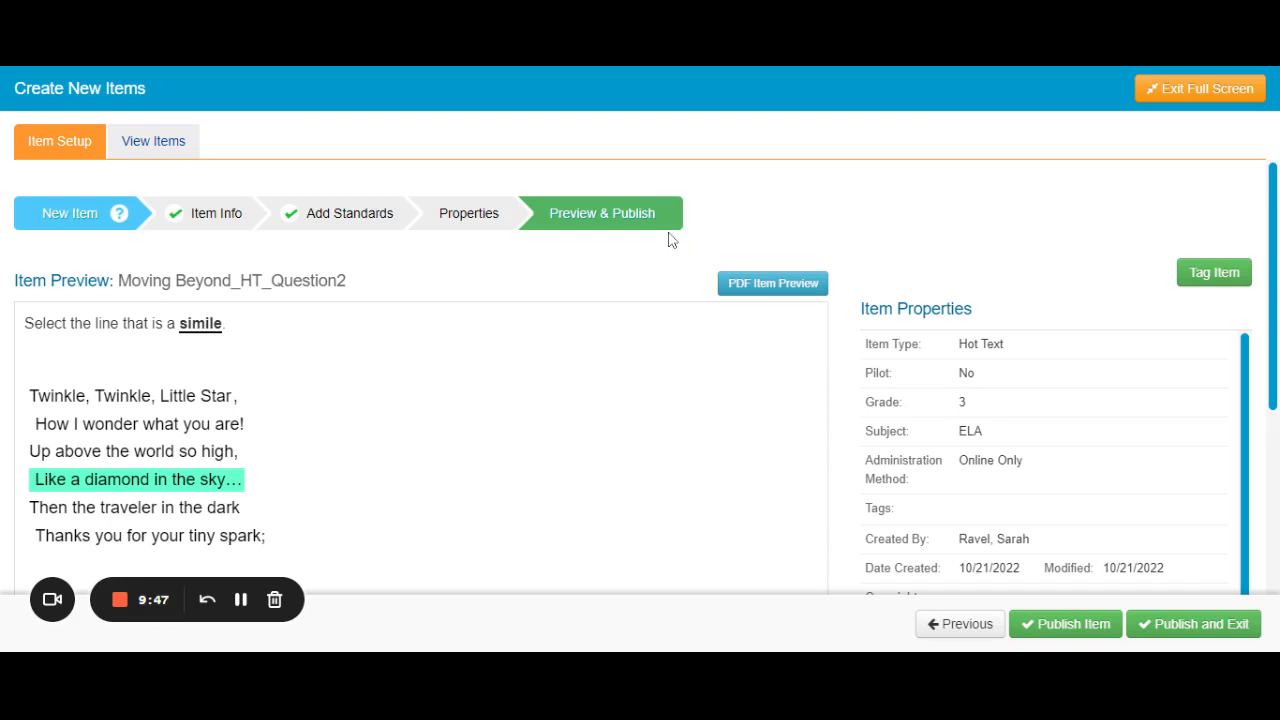
- Check the item preview and properties, and publish the item to the My Work Space item bank, exiting item creation
{"action": "scroll", "coordinate": [570, 295], "scroll_direction": "down", "scroll_amount": 2}
{"action": "scroll", "coordinate": [566, 309], "scroll_direction": "up", "scroll_amount": 1}
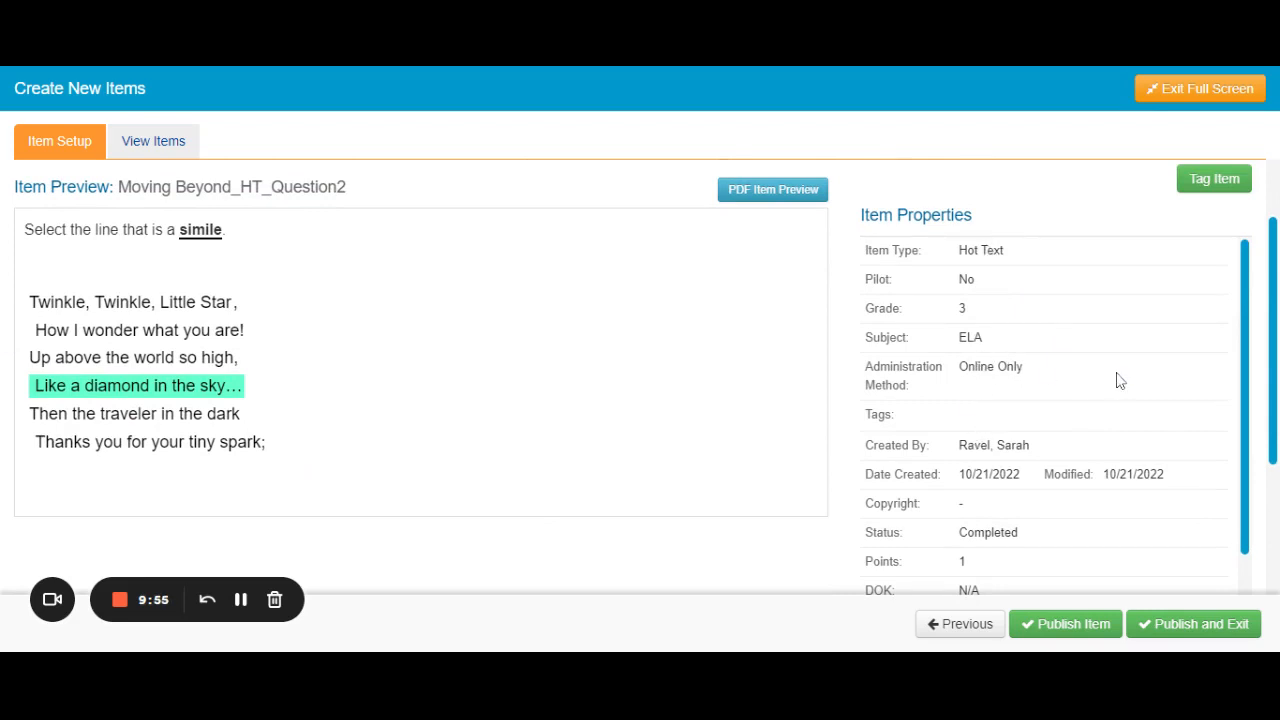
{"action": "scroll", "coordinate": [1117, 380], "scroll_direction": "down", "scroll_amount": 5}
{"action": "scroll", "coordinate": [1118, 396], "scroll_direction": "up", "scroll_amount": 4}
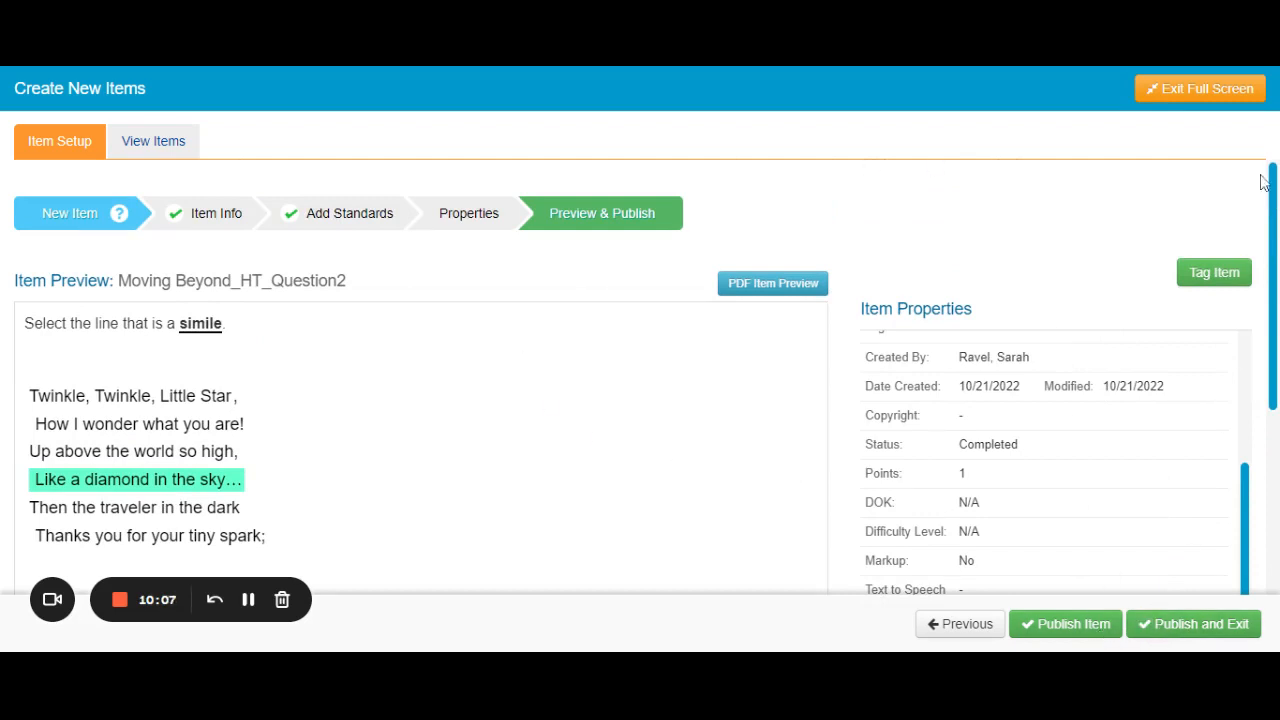
{"action": "left_click", "coordinate": [1190, 630]}
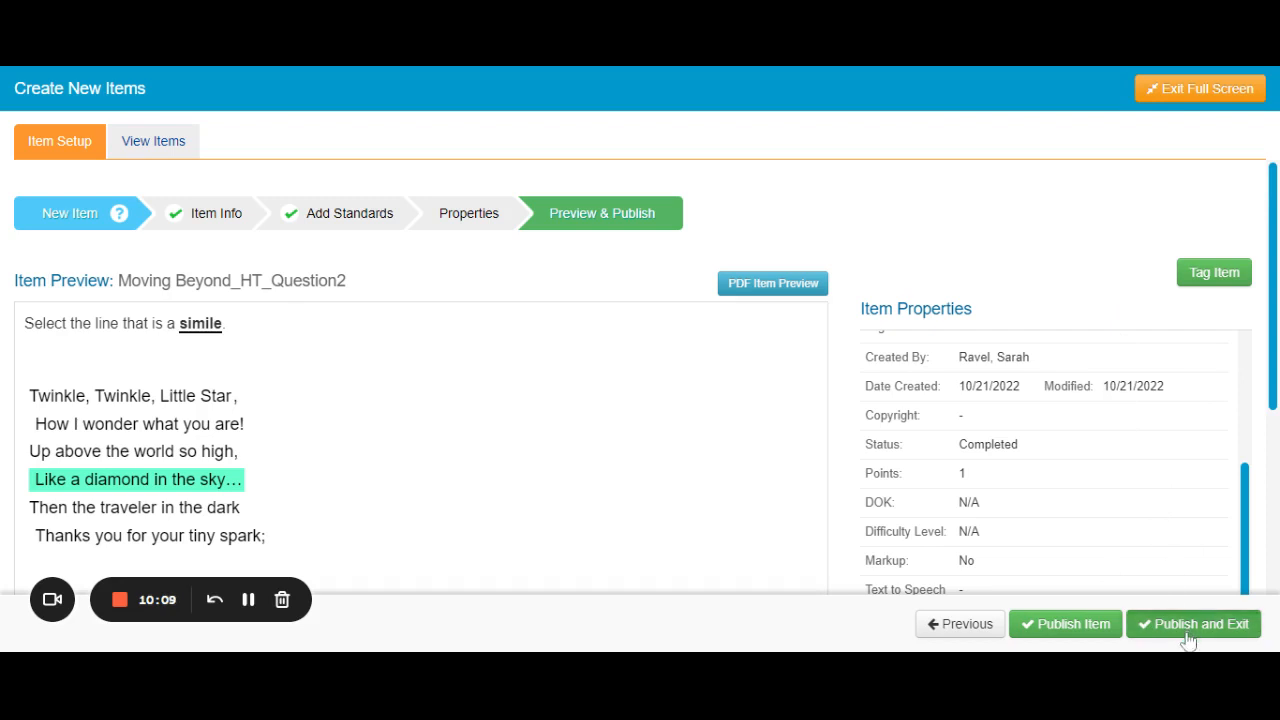
{"action": "left_click", "coordinate": [1188, 622]}
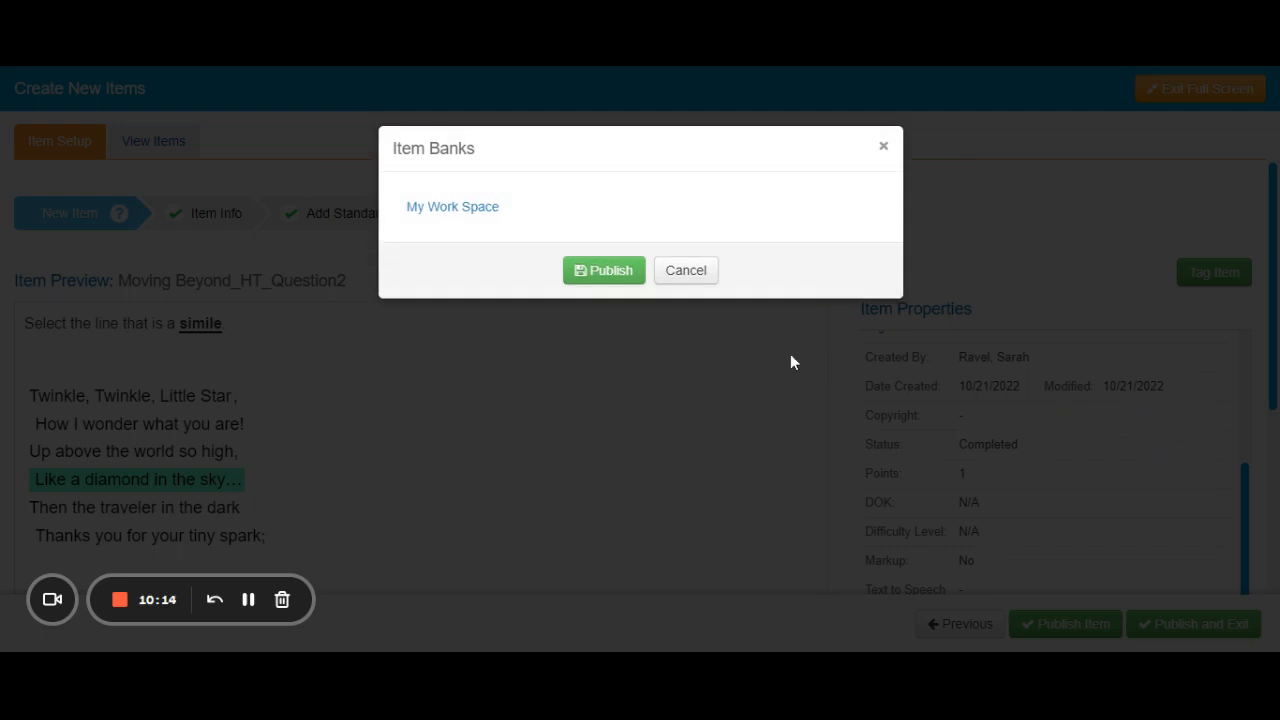
{"action": "left_click", "coordinate": [421, 213]}
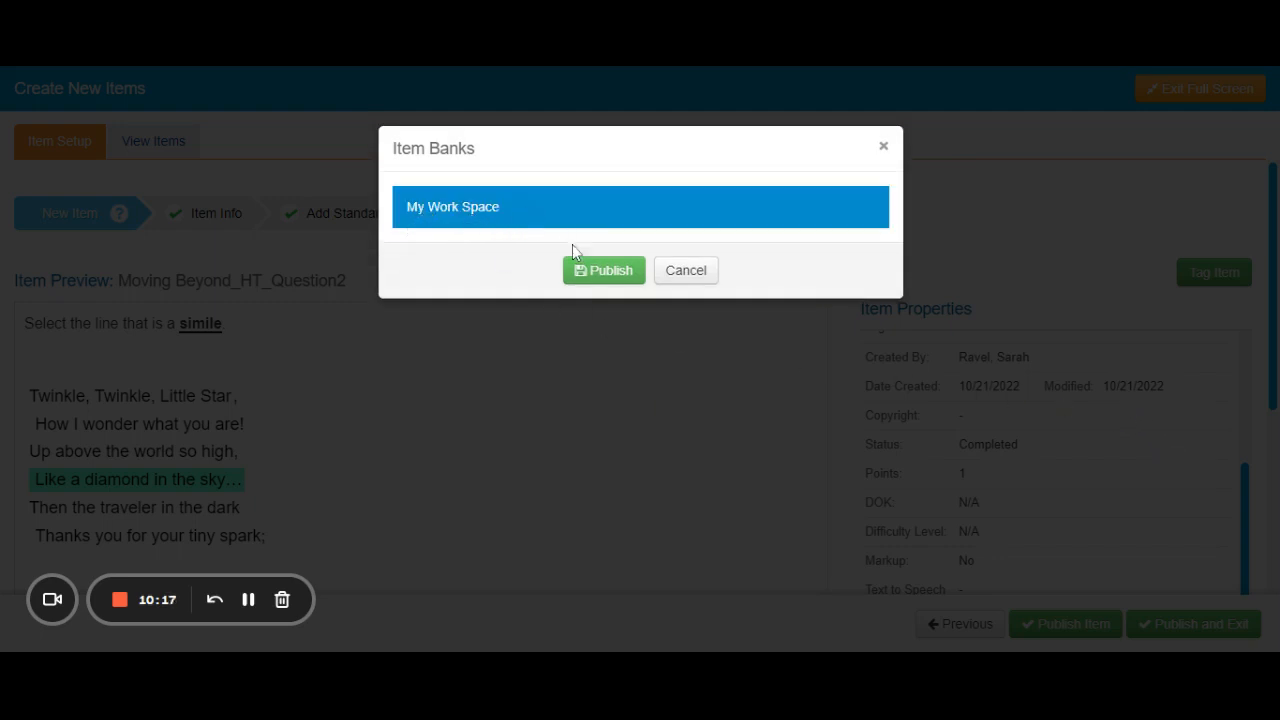
{"action": "left_click", "coordinate": [612, 271]}
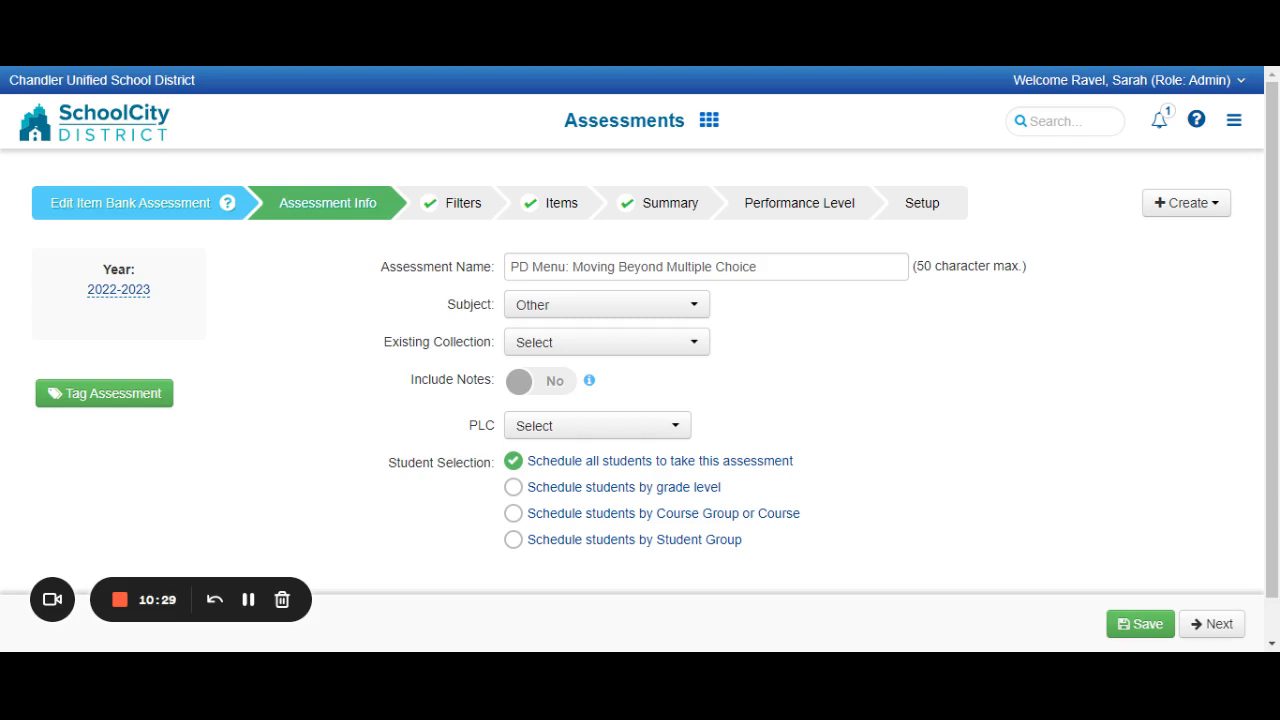
- Open the items stage of the PD Menu: Moving Beyond Multiple Choice assessment and check the selected items for Moving Beyond_HT_Question2
{"action": "left_click", "coordinate": [549, 214]}
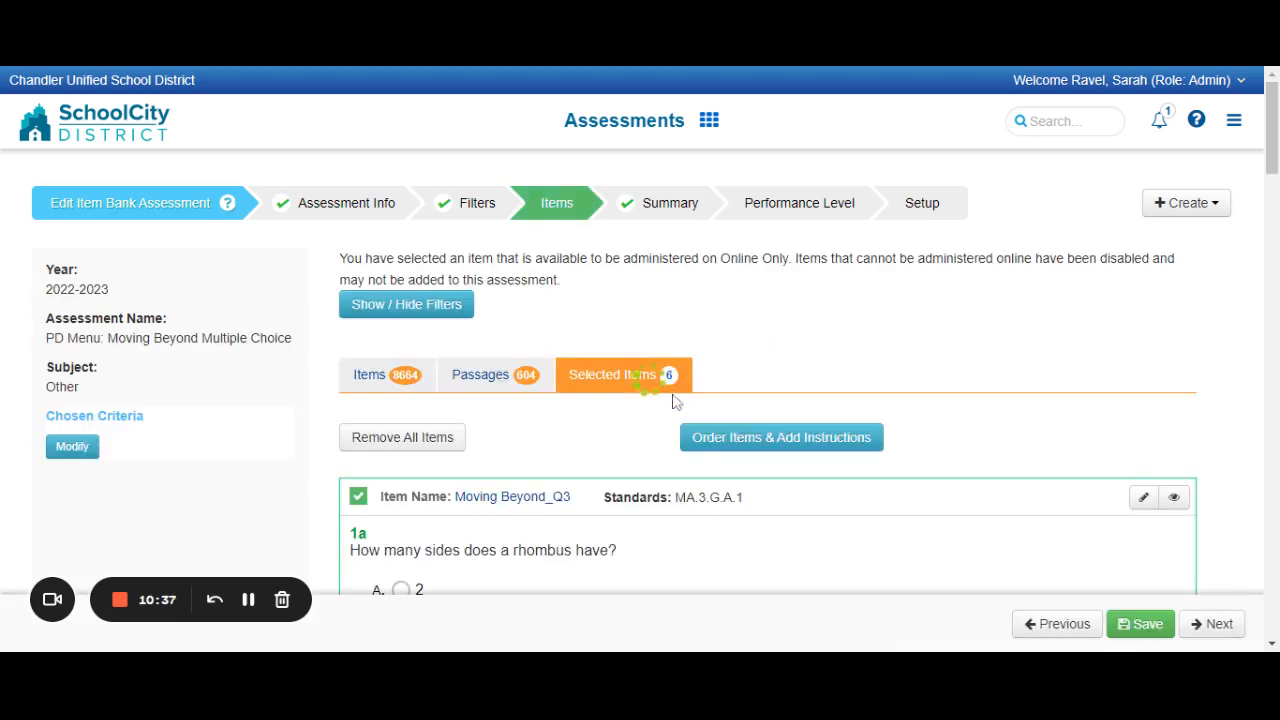
{"action": "scroll", "coordinate": [570, 415], "scroll_direction": "down", "scroll_amount": 7}
{"action": "scroll", "coordinate": [566, 412], "scroll_direction": "up", "scroll_amount": 2}
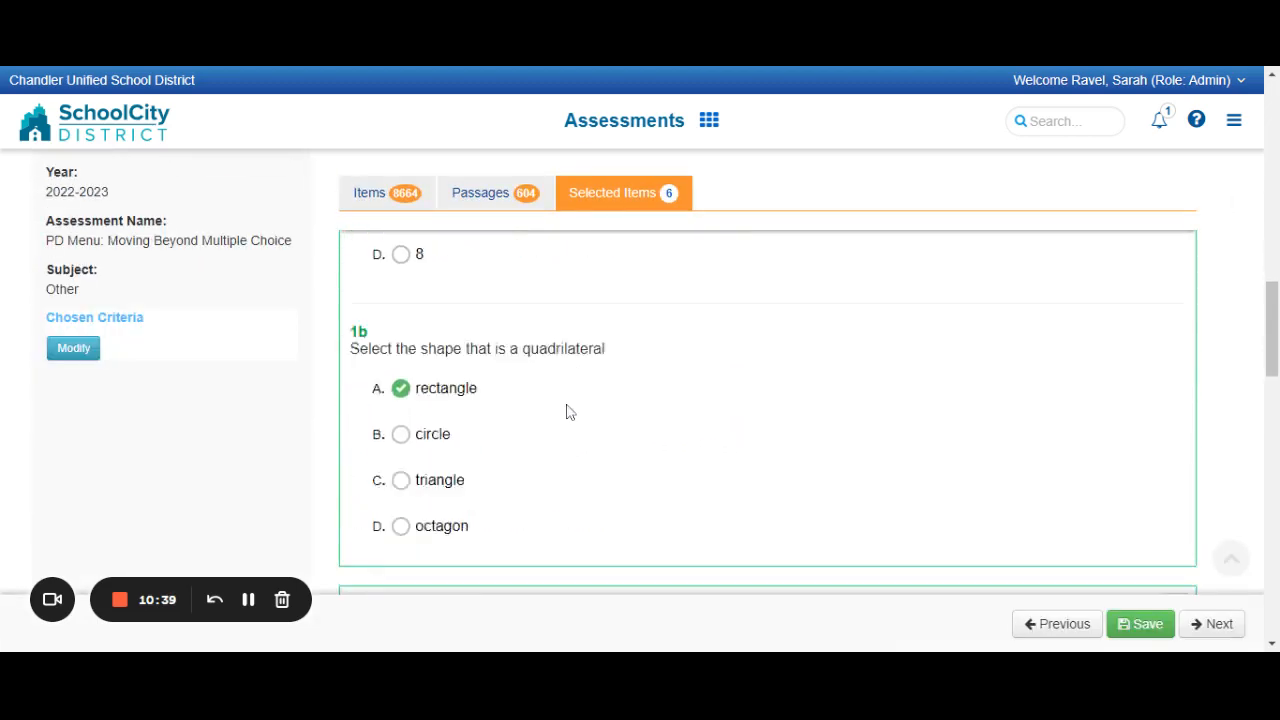
{"action": "scroll", "coordinate": [568, 410], "scroll_direction": "down", "scroll_amount": 15}
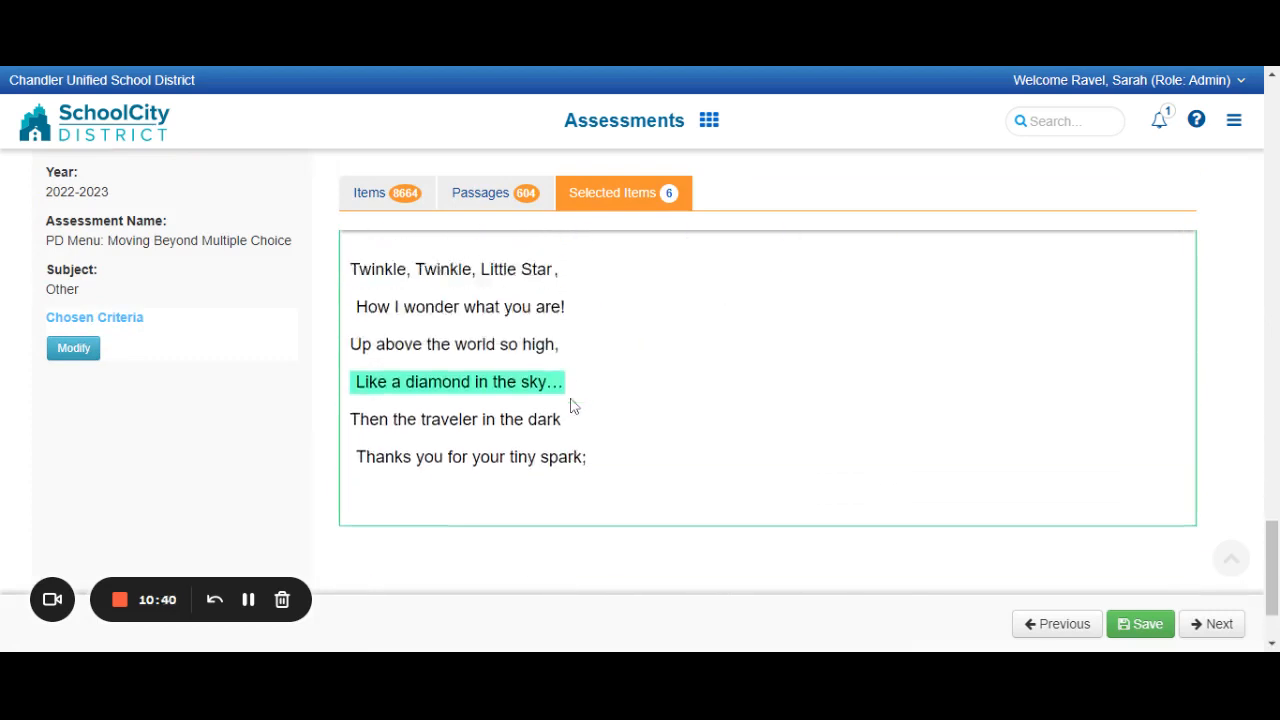
{"action": "scroll", "coordinate": [700, 420], "scroll_direction": "up", "scroll_amount": 3}
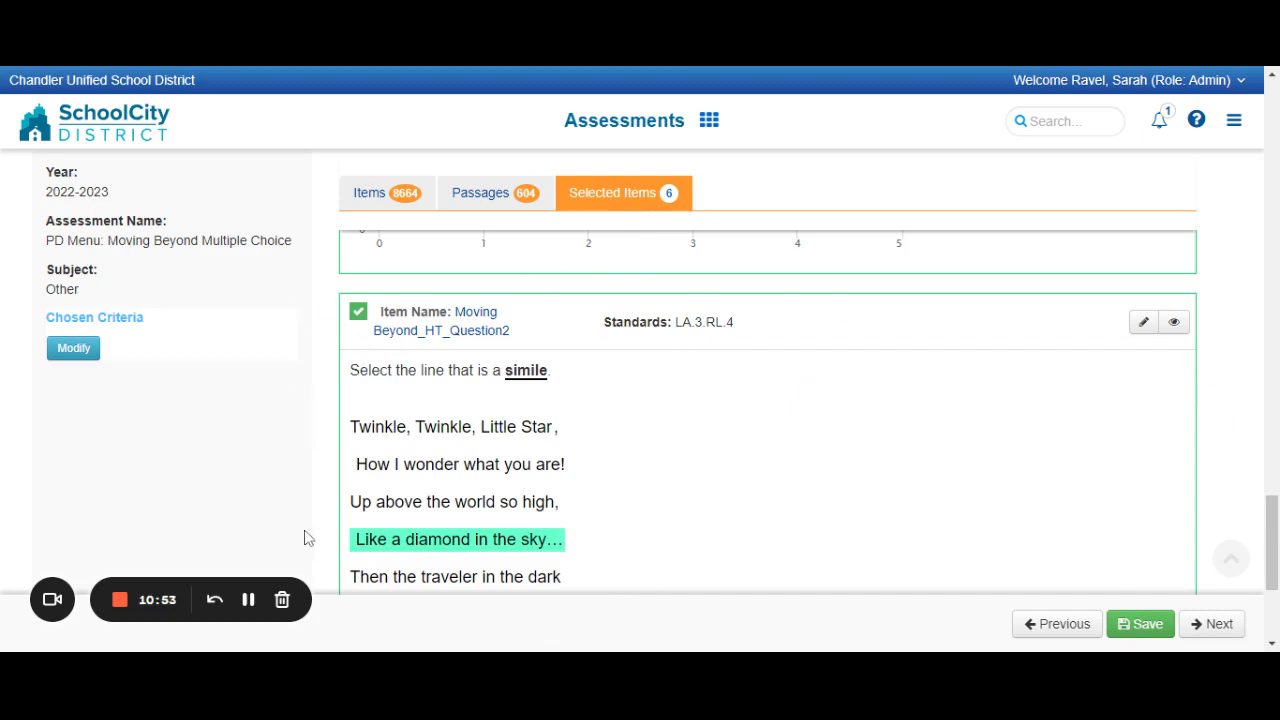
{"action": "left_click_drag", "start_coordinate": [1274, 545], "coordinate": [1274, 115]}
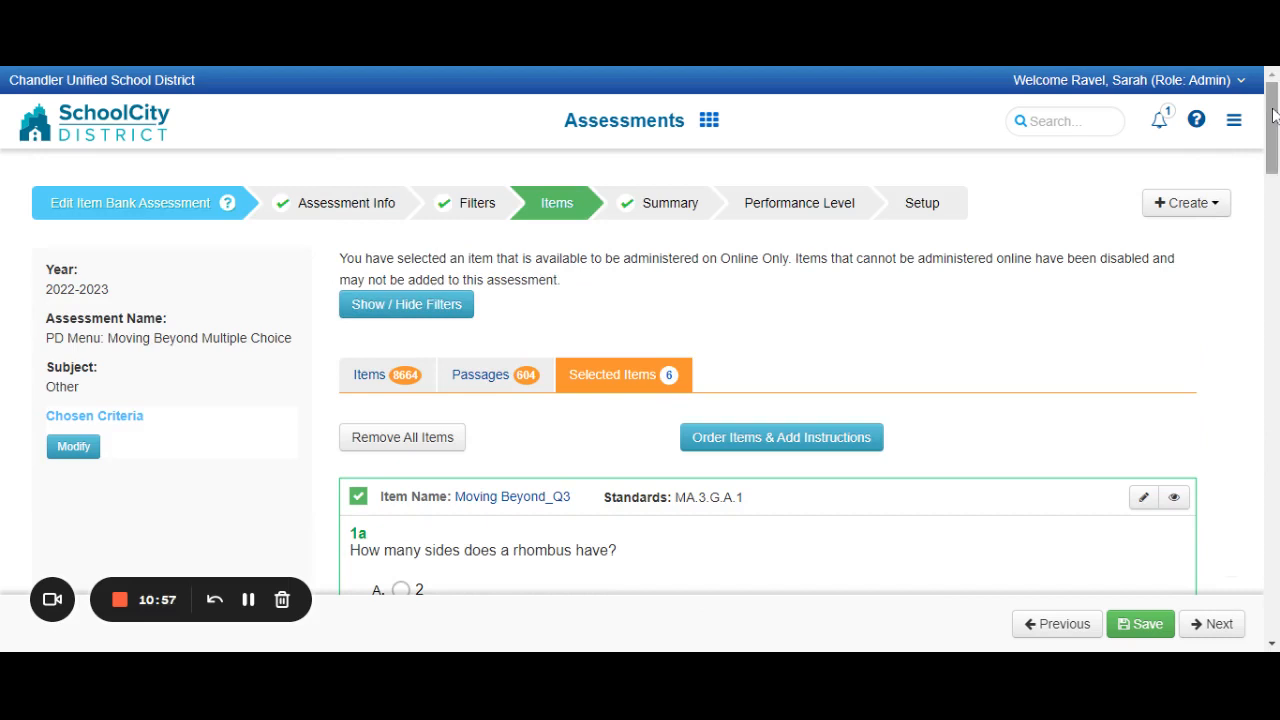
- Open the online preview from the assessment's summary stage and go to question 6
{"action": "left_click", "coordinate": [653, 219]}
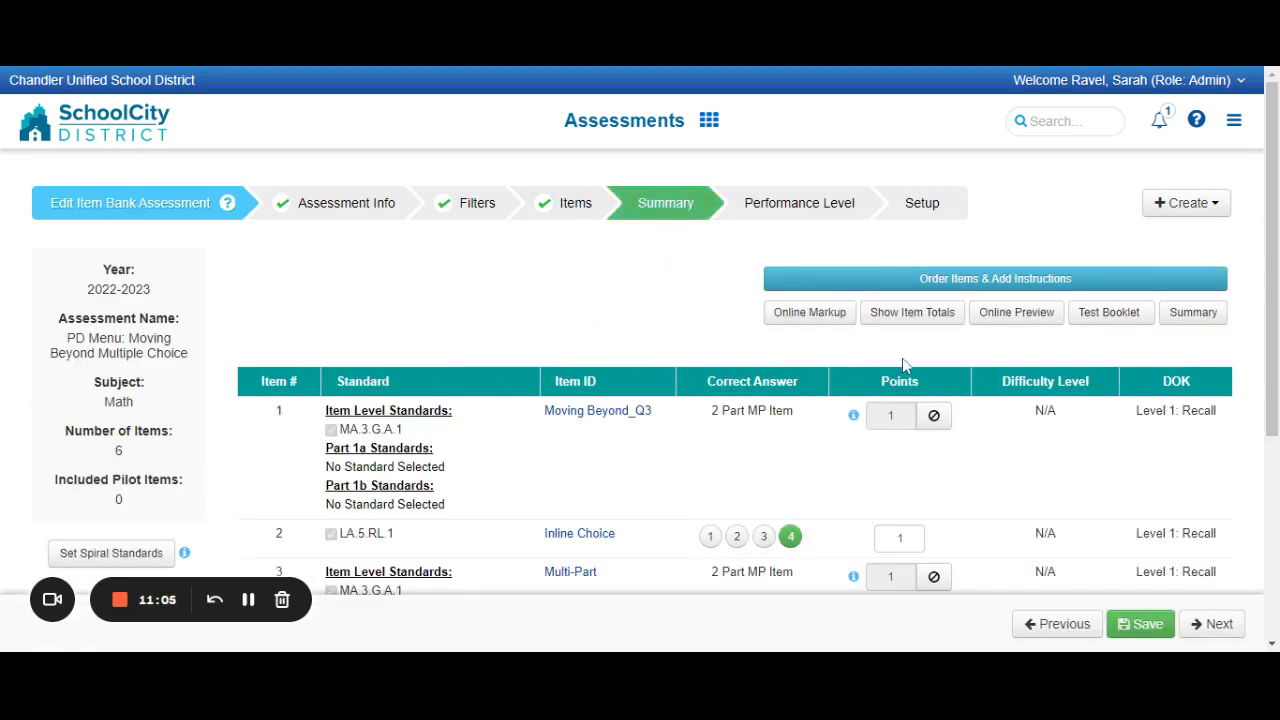
{"action": "left_click", "coordinate": [1018, 316]}
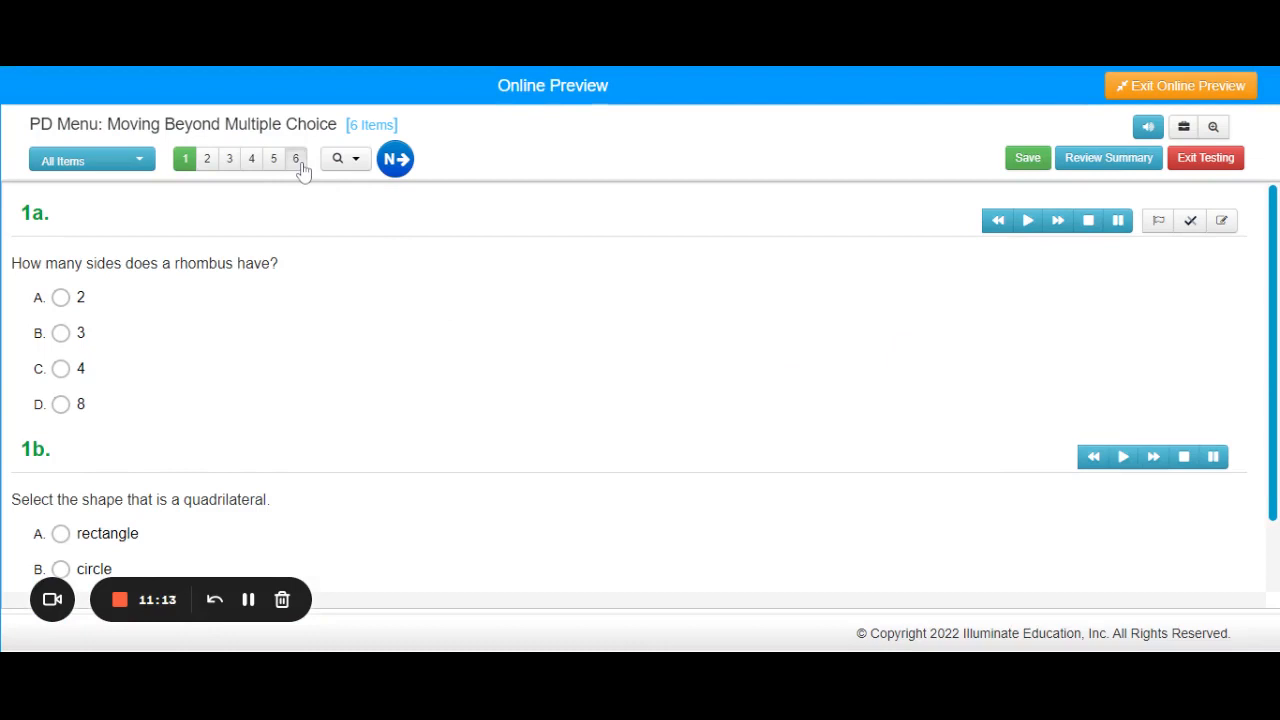
{"action": "left_click", "coordinate": [297, 160]}
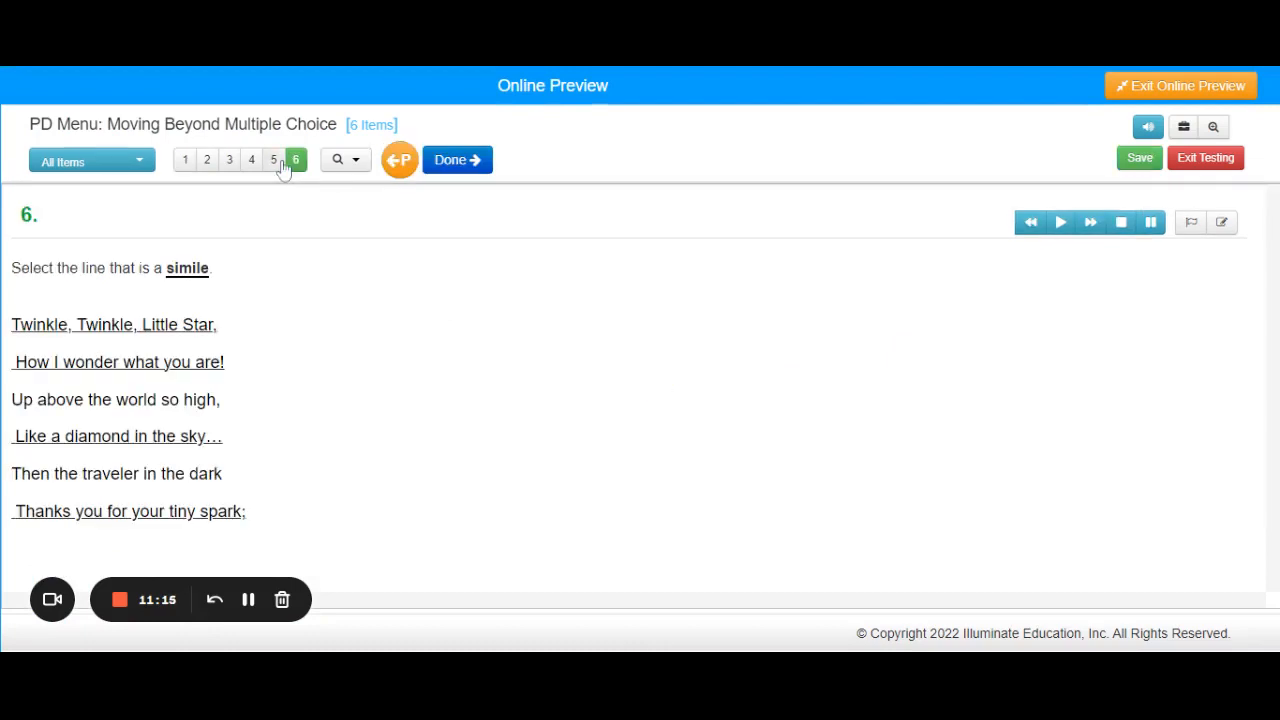
- Test question 6 by selecting and deselecting the first line, select "Like a diamond in the sky…", and exit the preview
{"action": "left_click", "coordinate": [163, 328]}
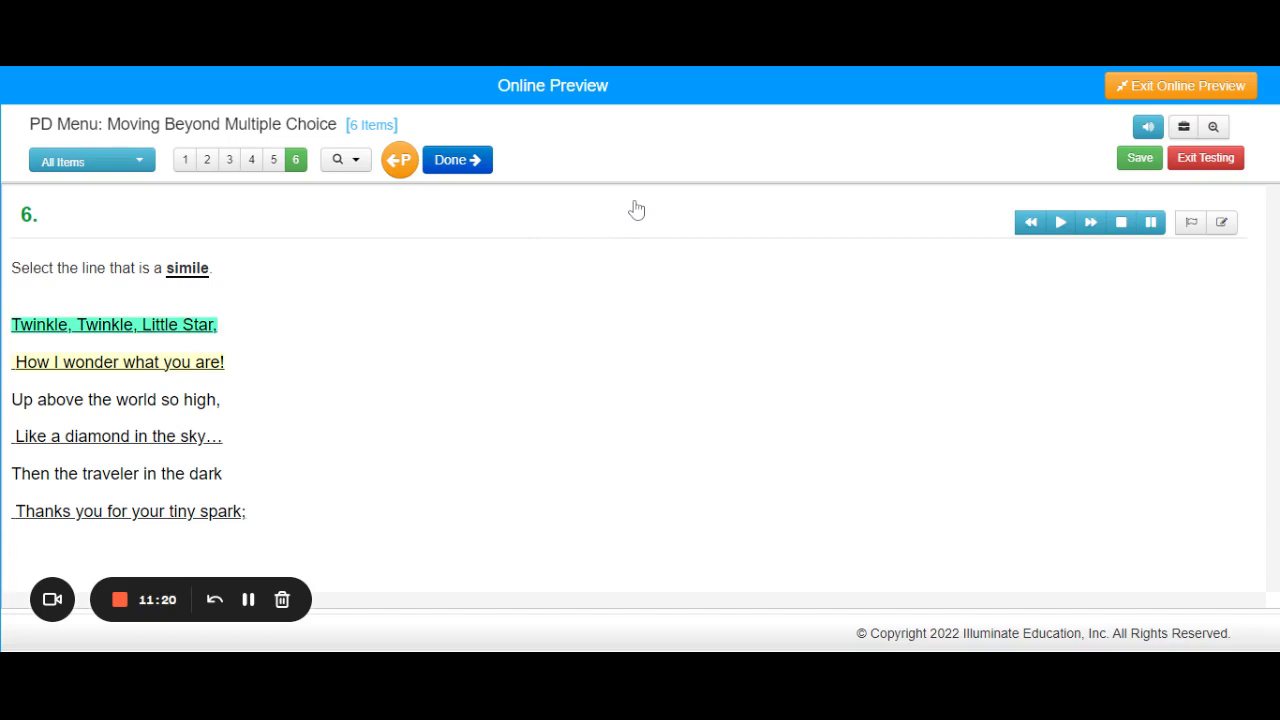
{"action": "left_click", "coordinate": [103, 335]}
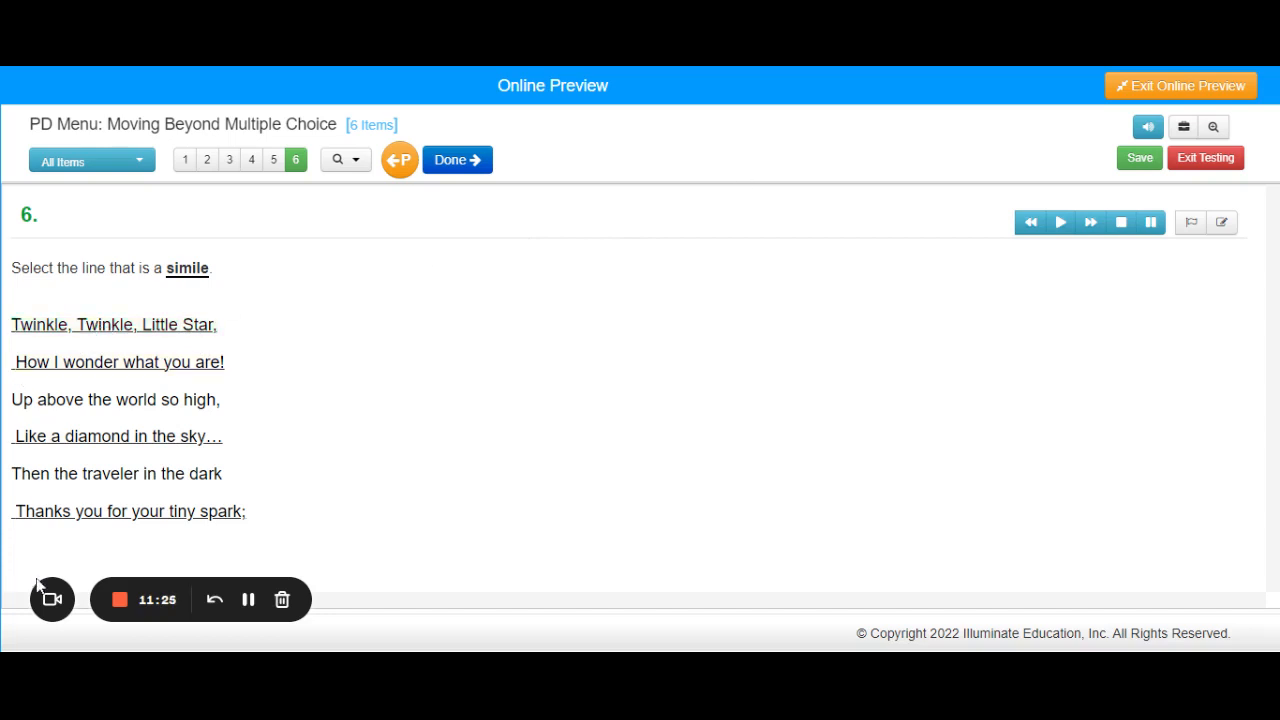
{"action": "left_click", "coordinate": [86, 442]}
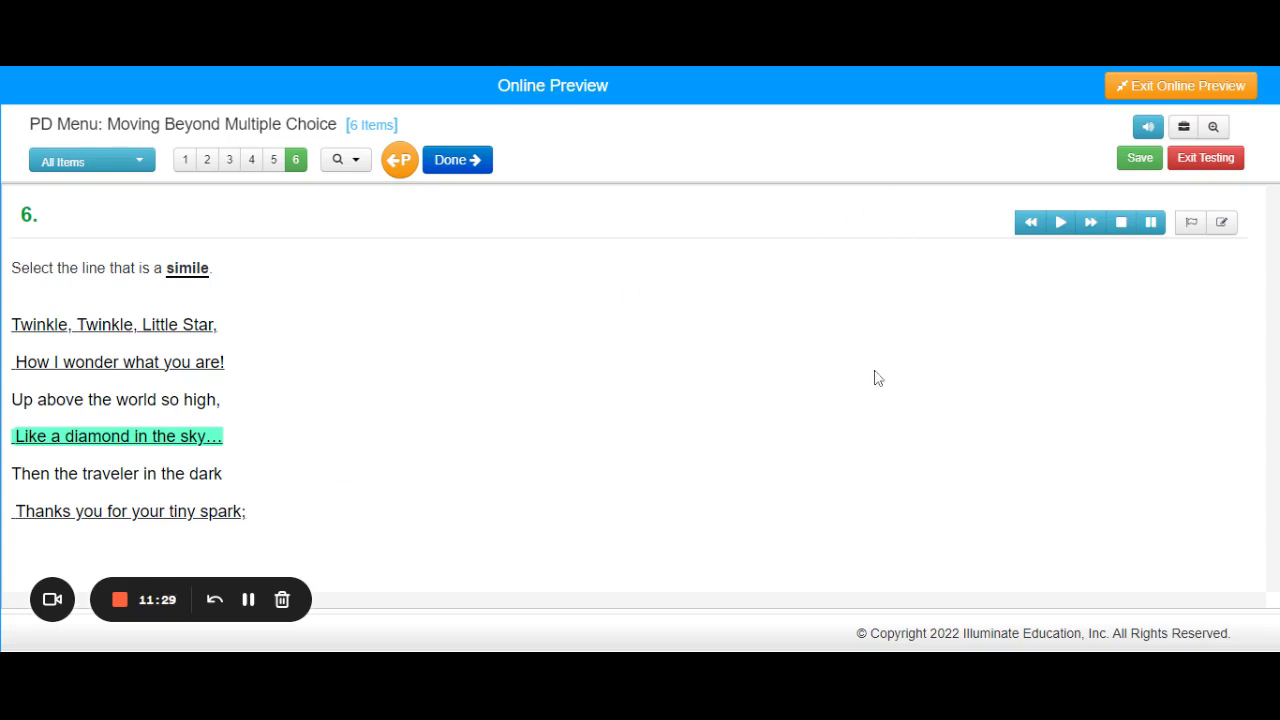
{"action": "left_click", "coordinate": [1163, 90]}
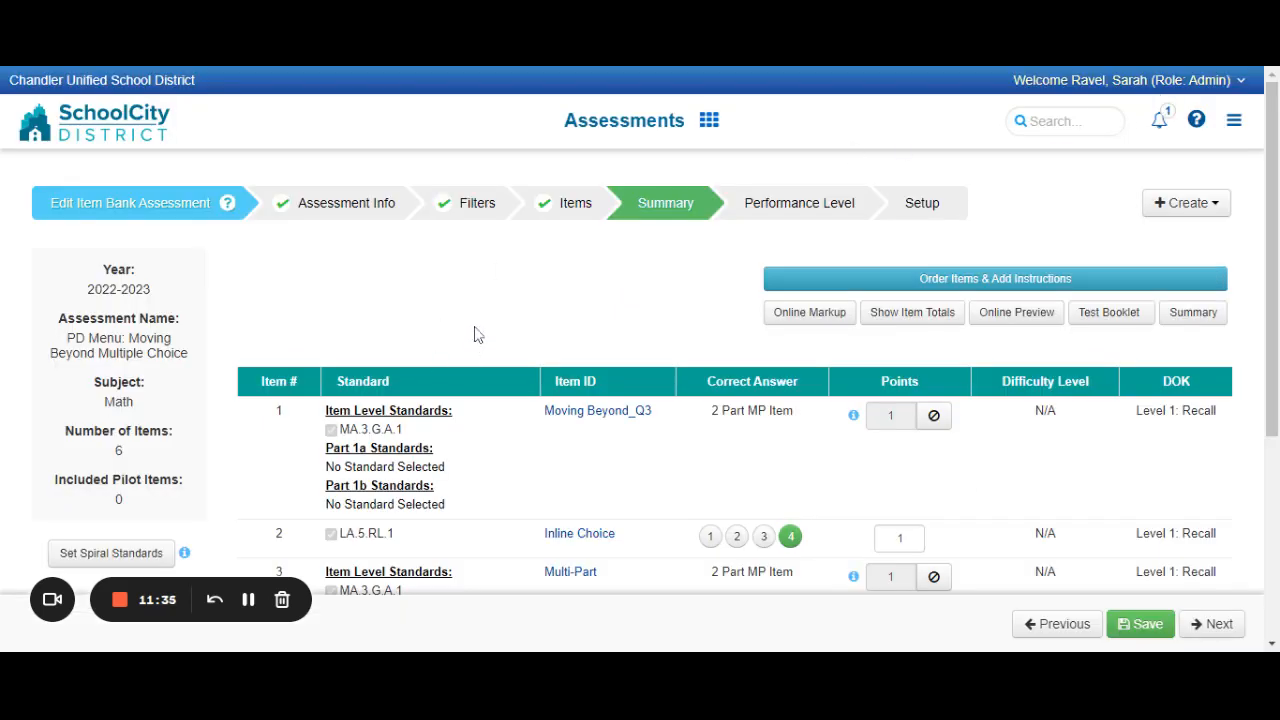